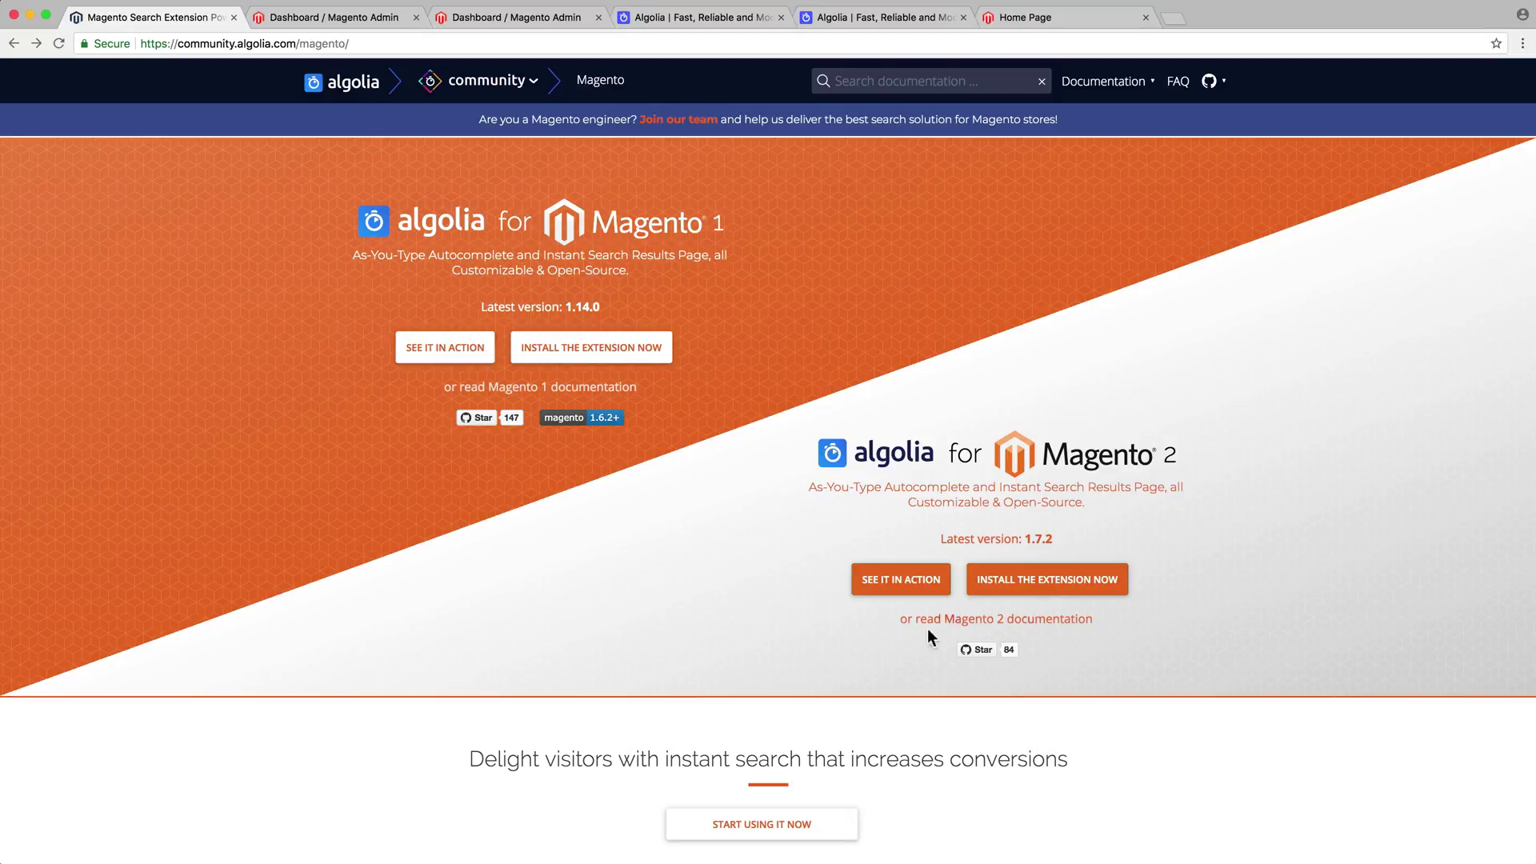
Follow the Magento 2 documentation's Install section to the Magento Marketplace home page
click(972, 619)
scroll(966, 616, down, 6)
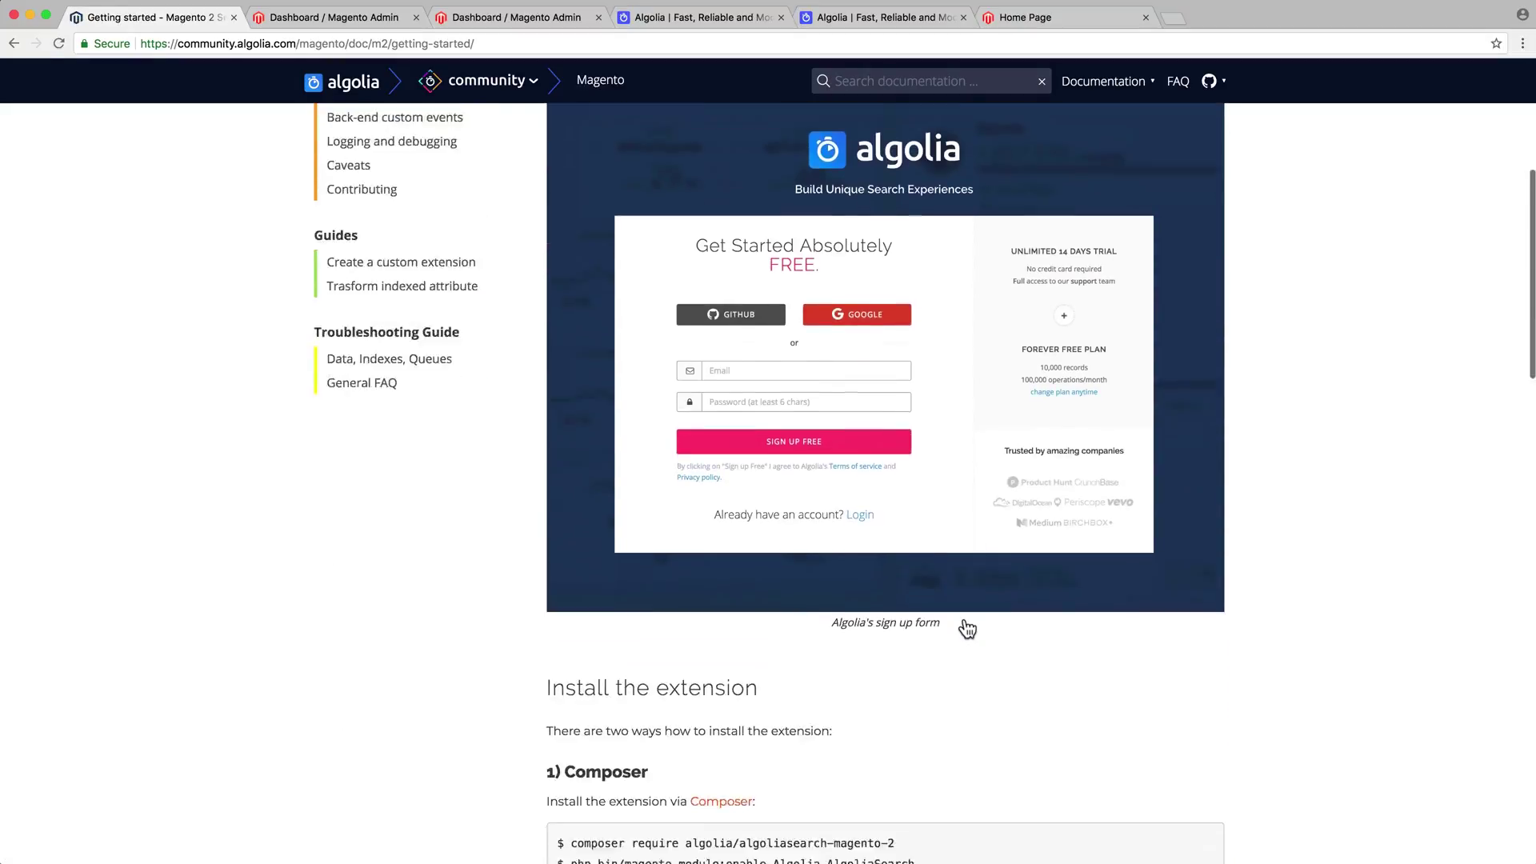
scroll(967, 629, down, 5)
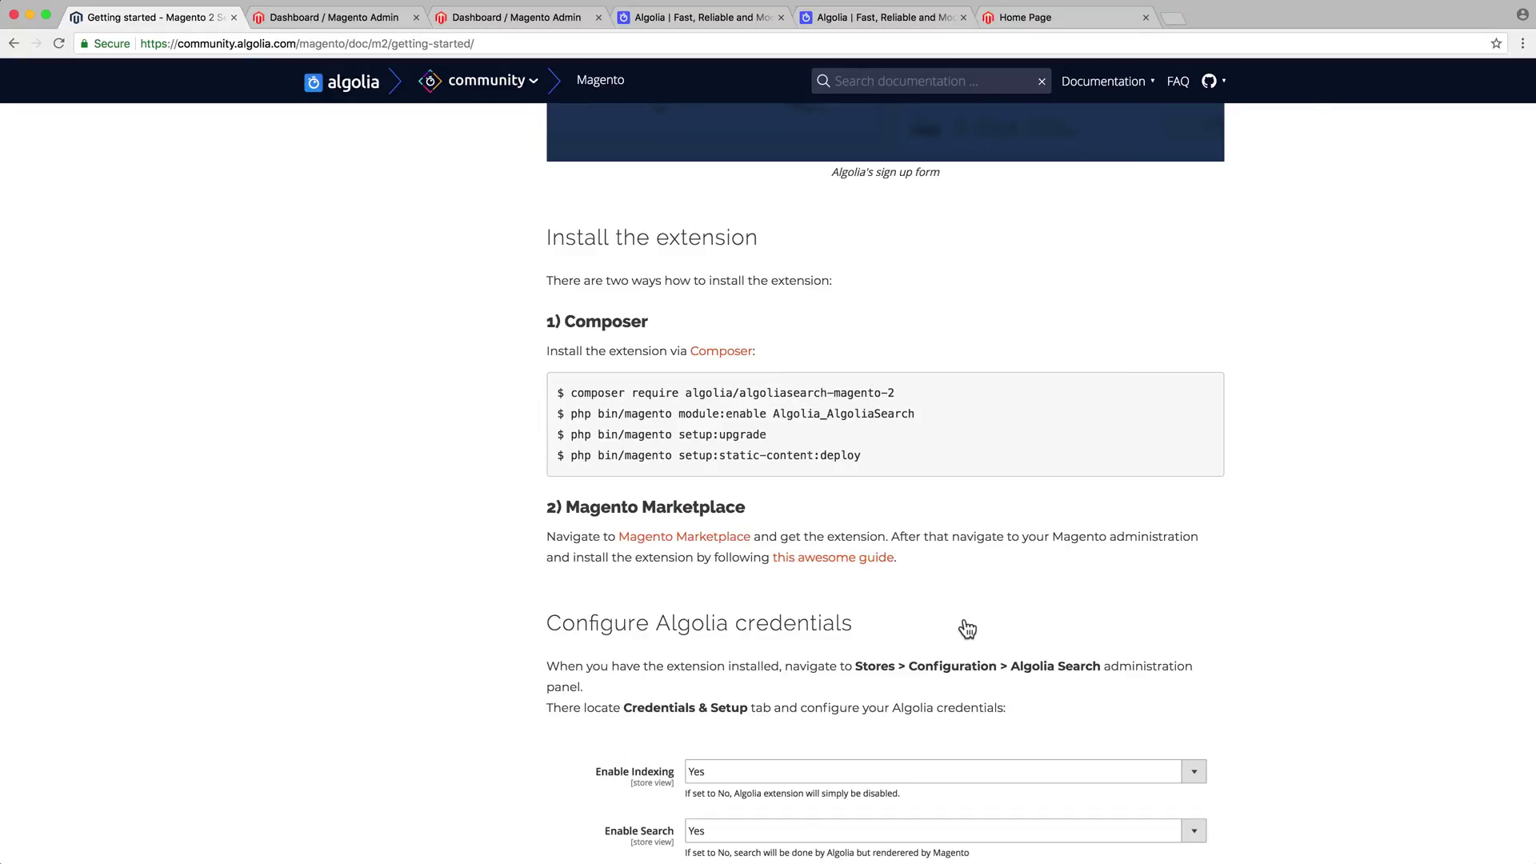
click(684, 536)
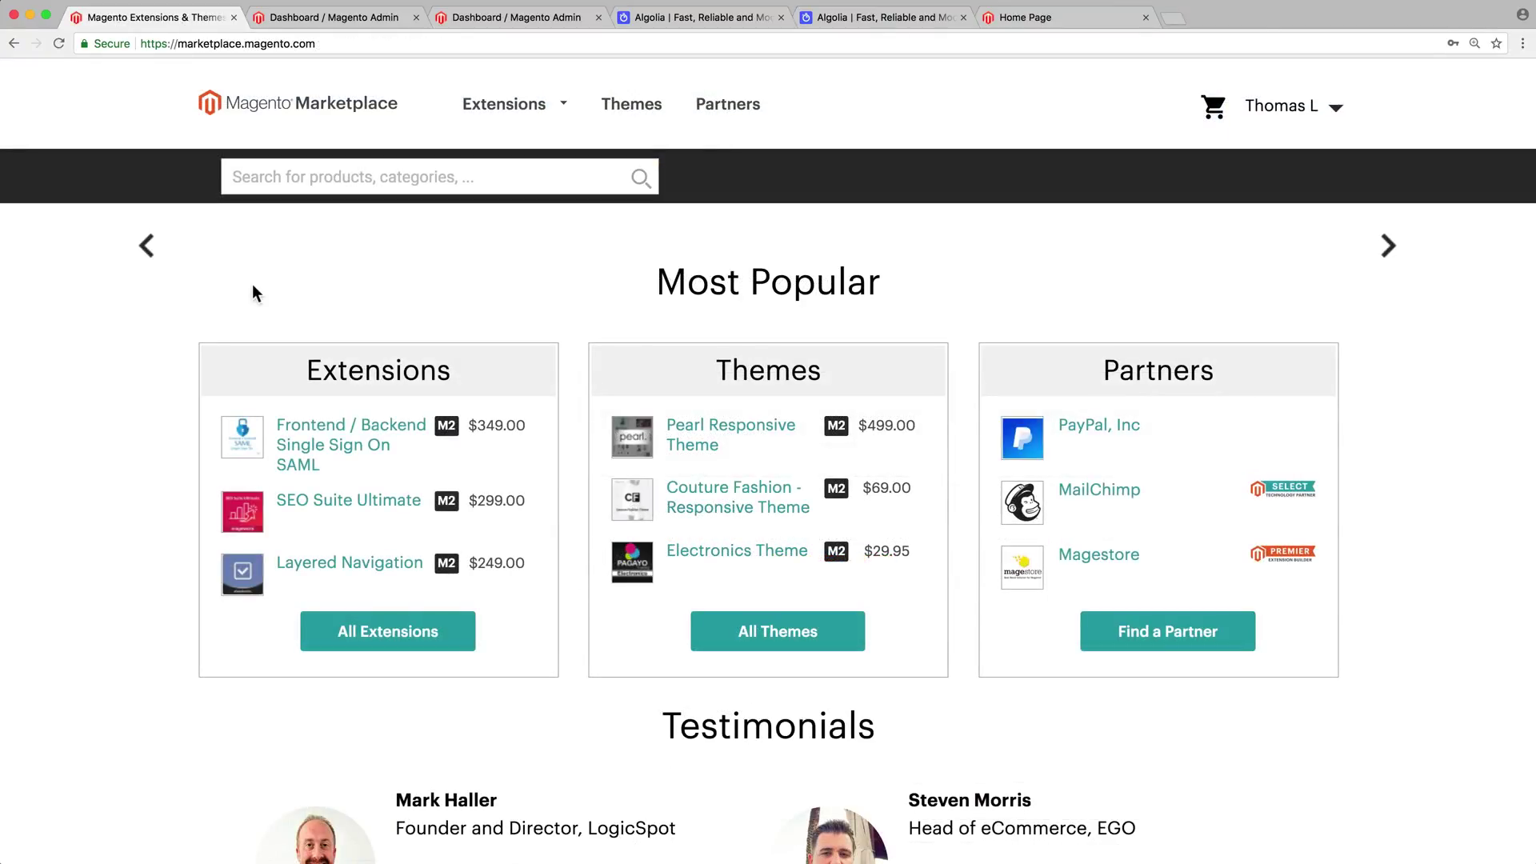
Search the marketplace for 'algolia' and open the Algolia Instant Search M2 product page
click(245, 178)
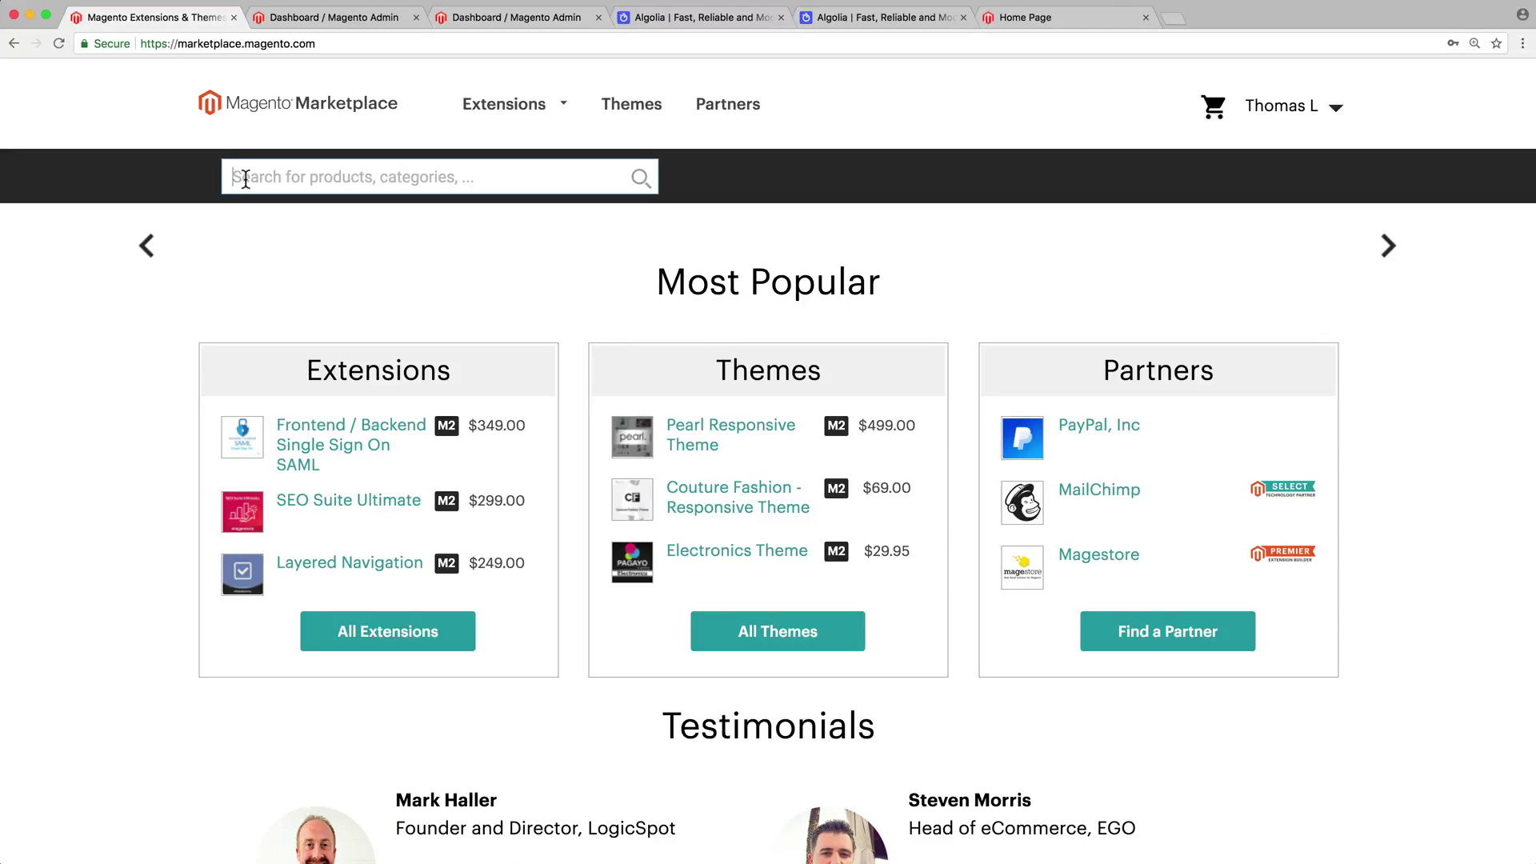
text(algolia)
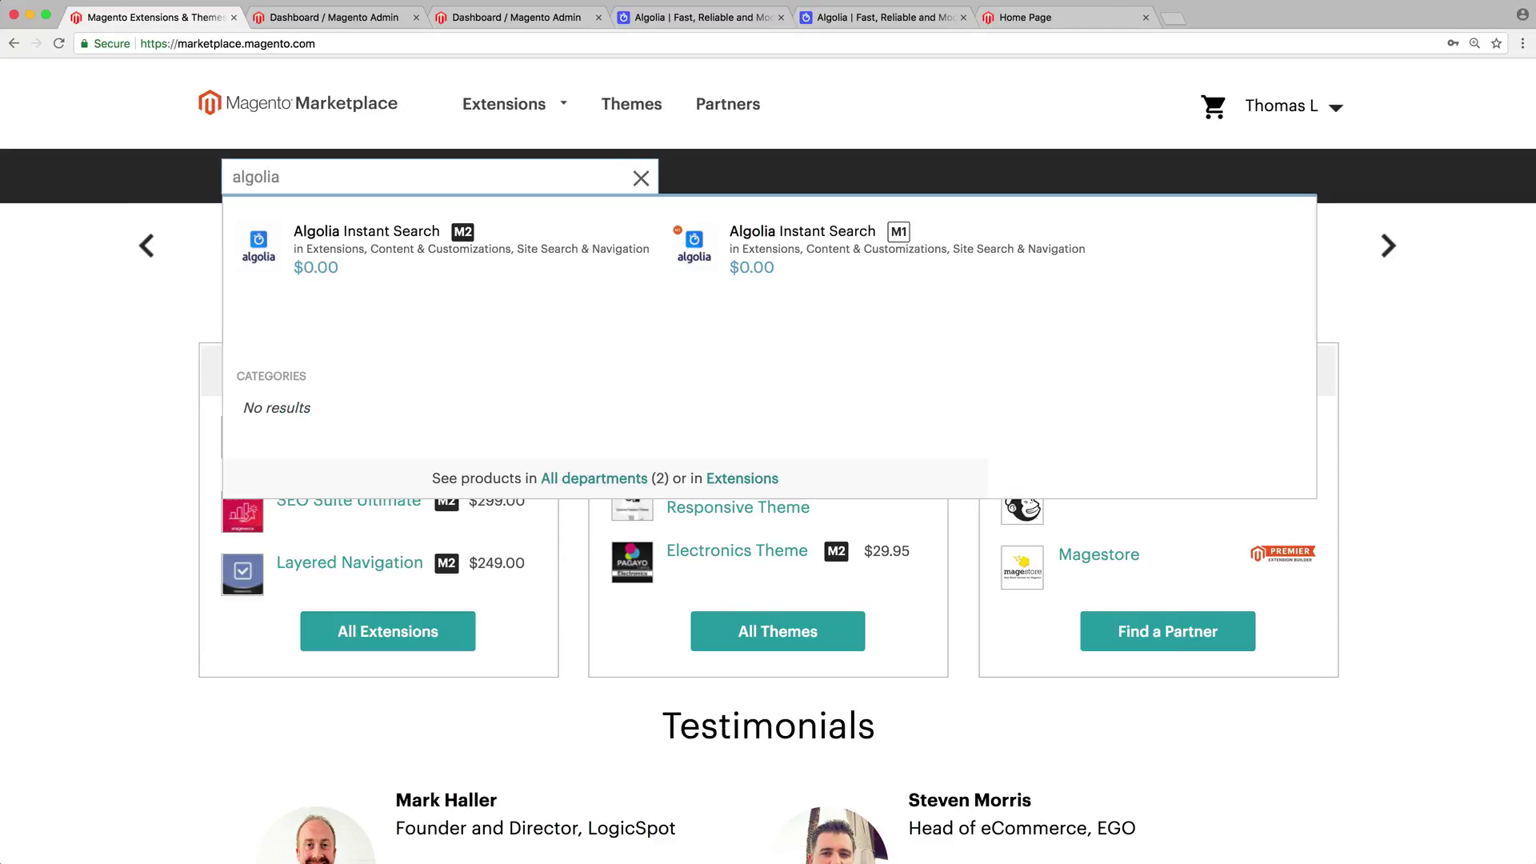
click(419, 270)
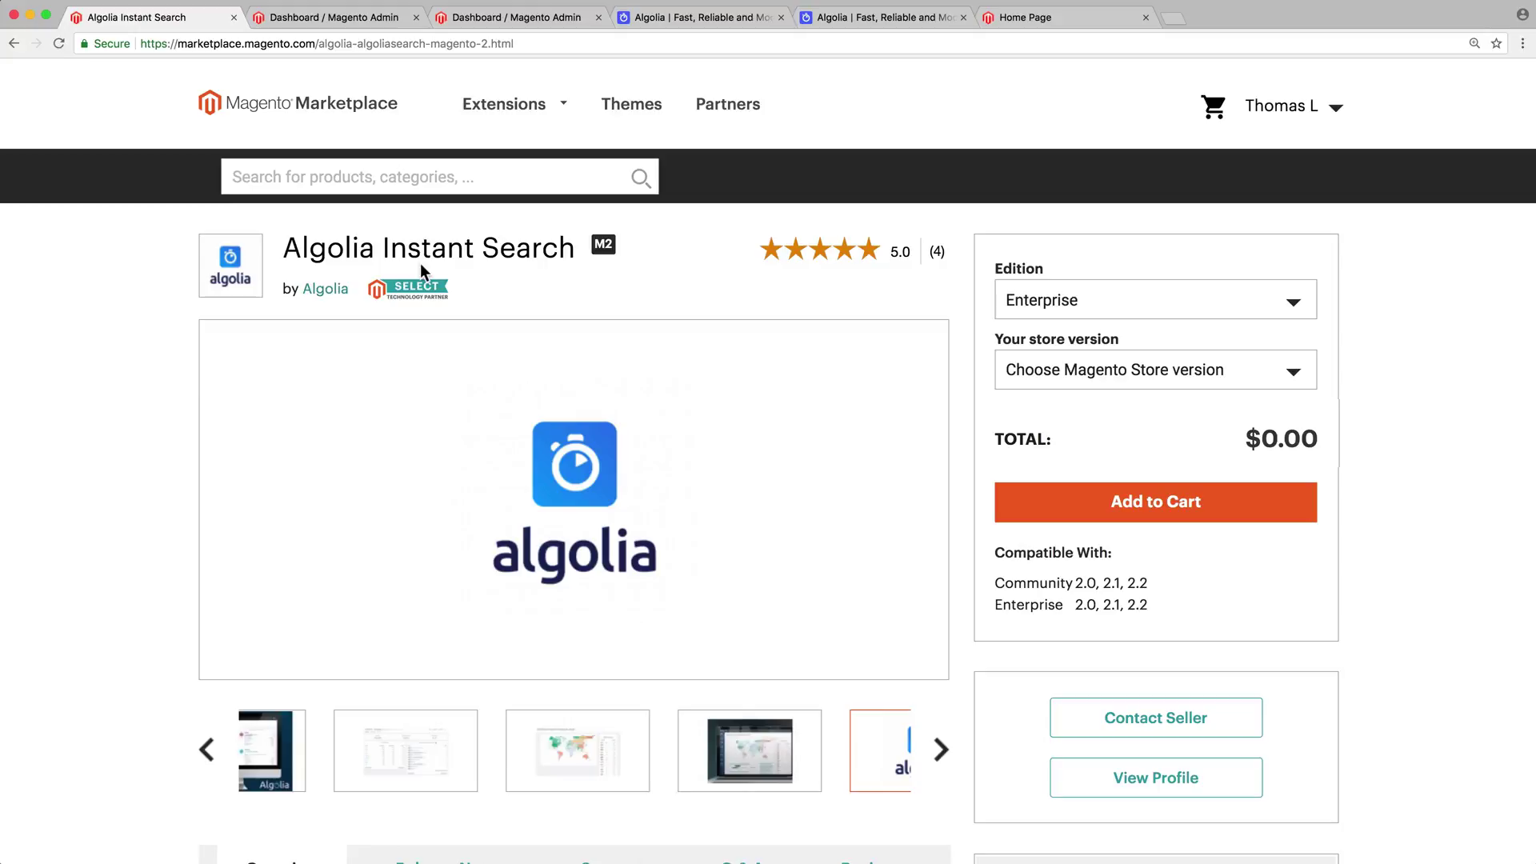
Choose the Community edition for store version 2.2 and add it to the cart
click(1246, 296)
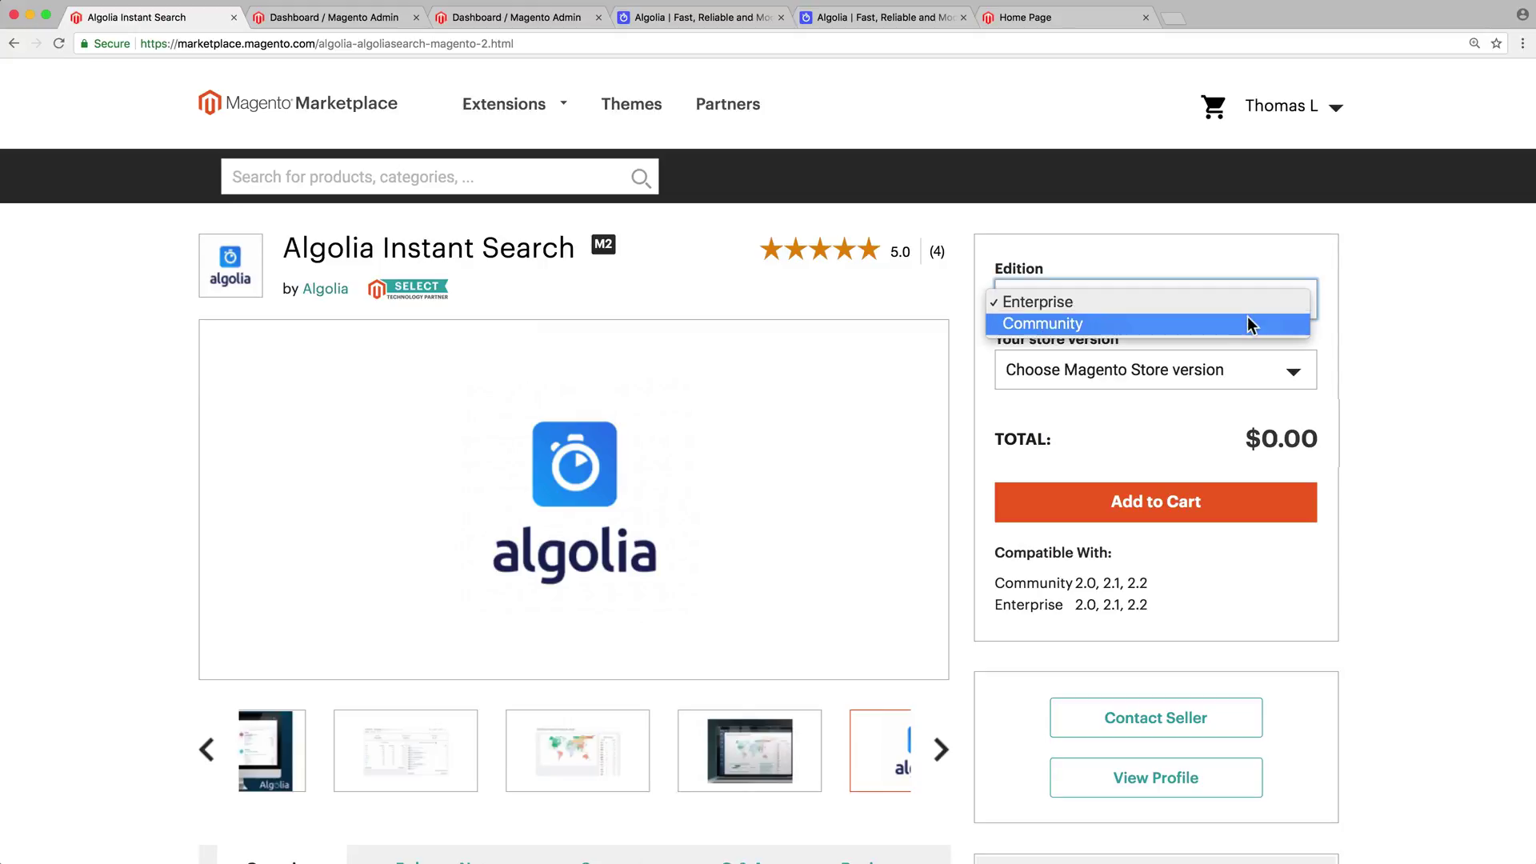
click(1247, 323)
click(1262, 371)
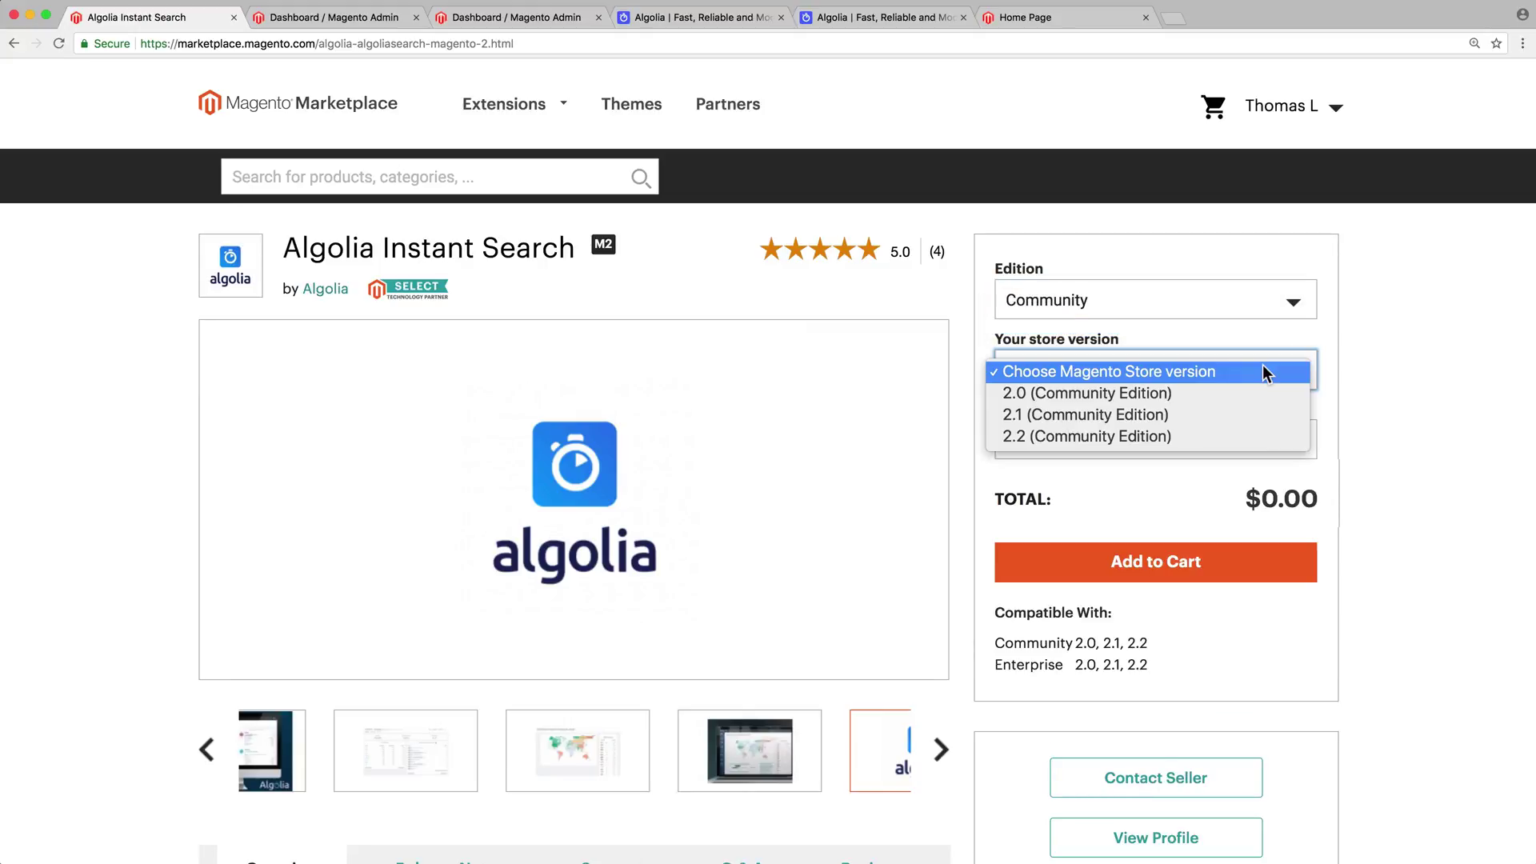
click(1251, 437)
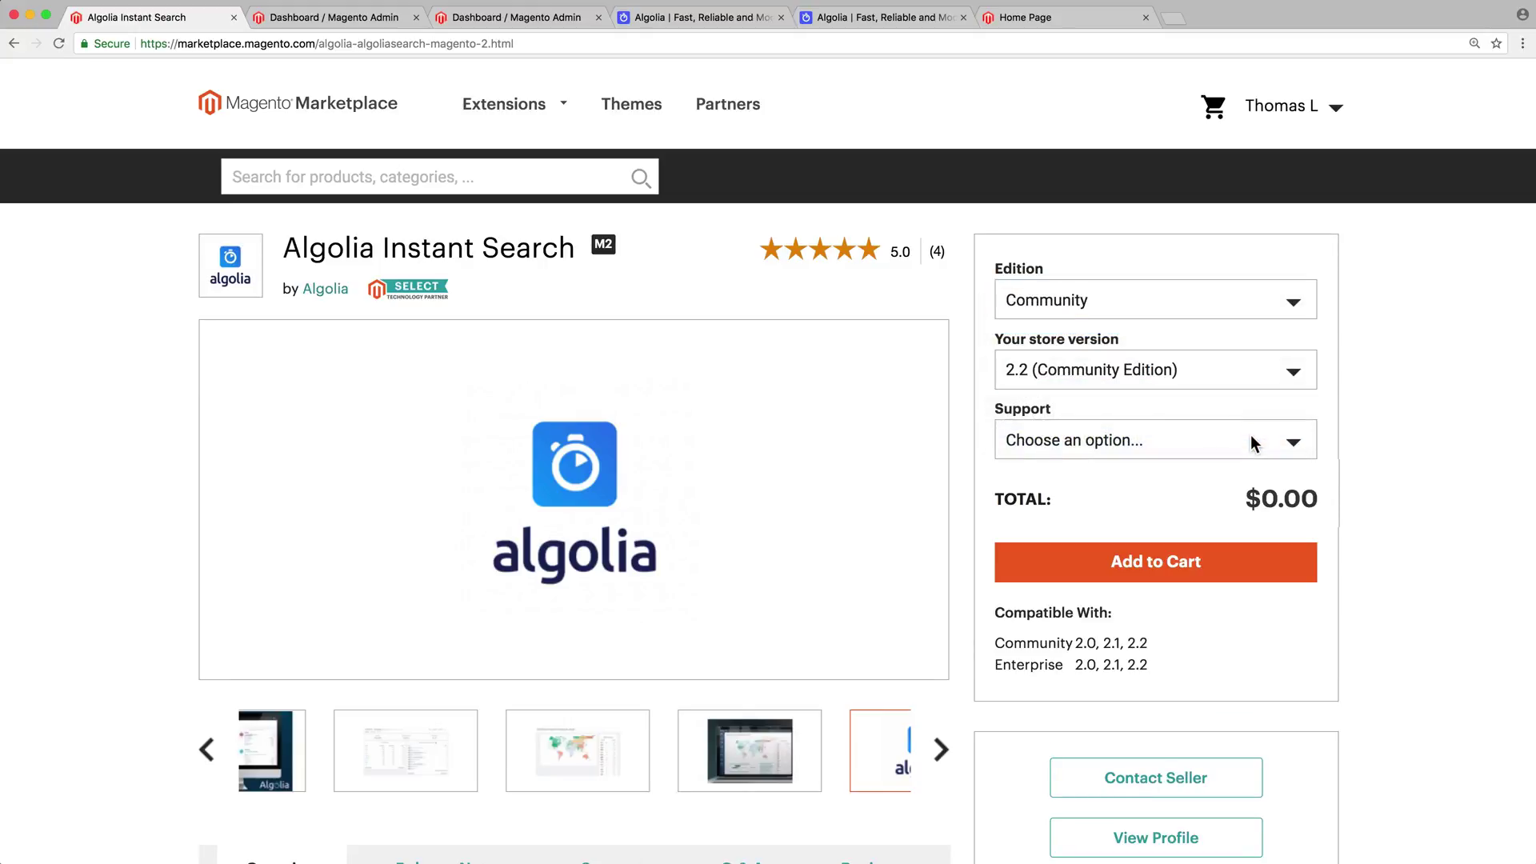
click(1255, 575)
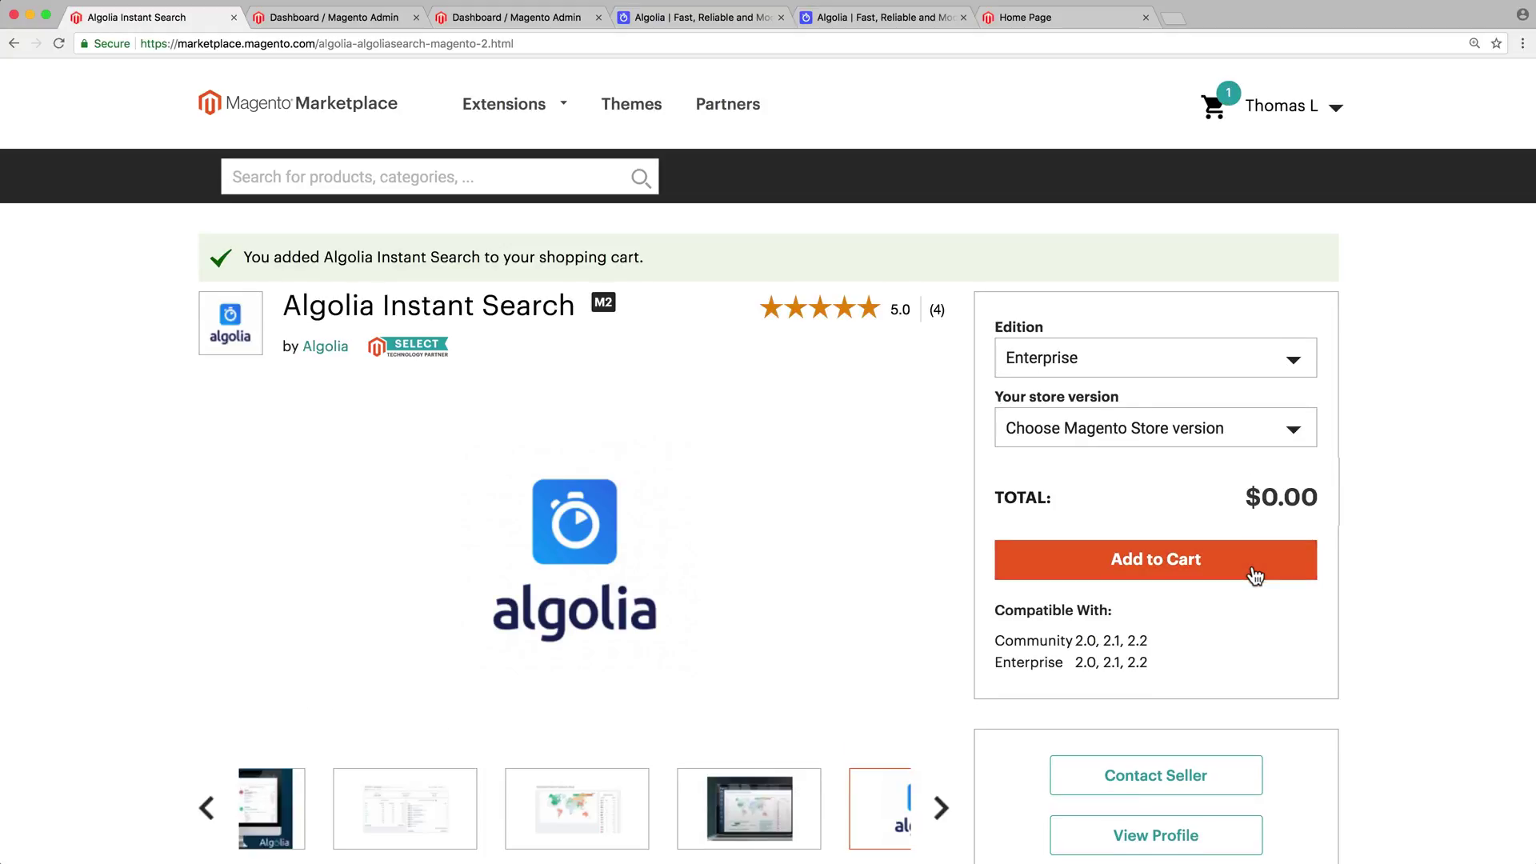
Check out the cart and place the free order for the extension
click(1216, 116)
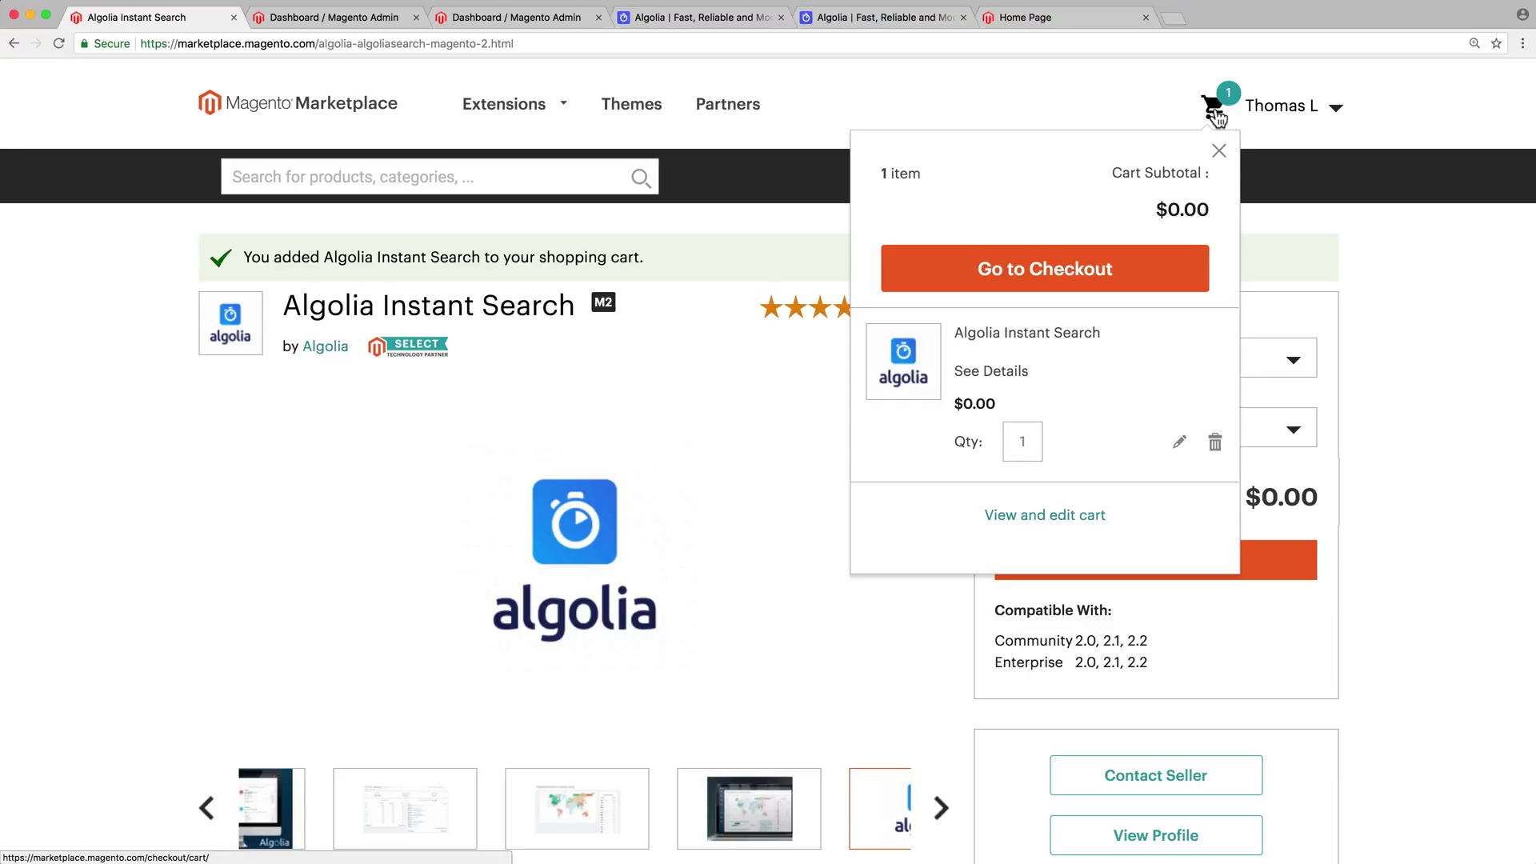
click(1187, 280)
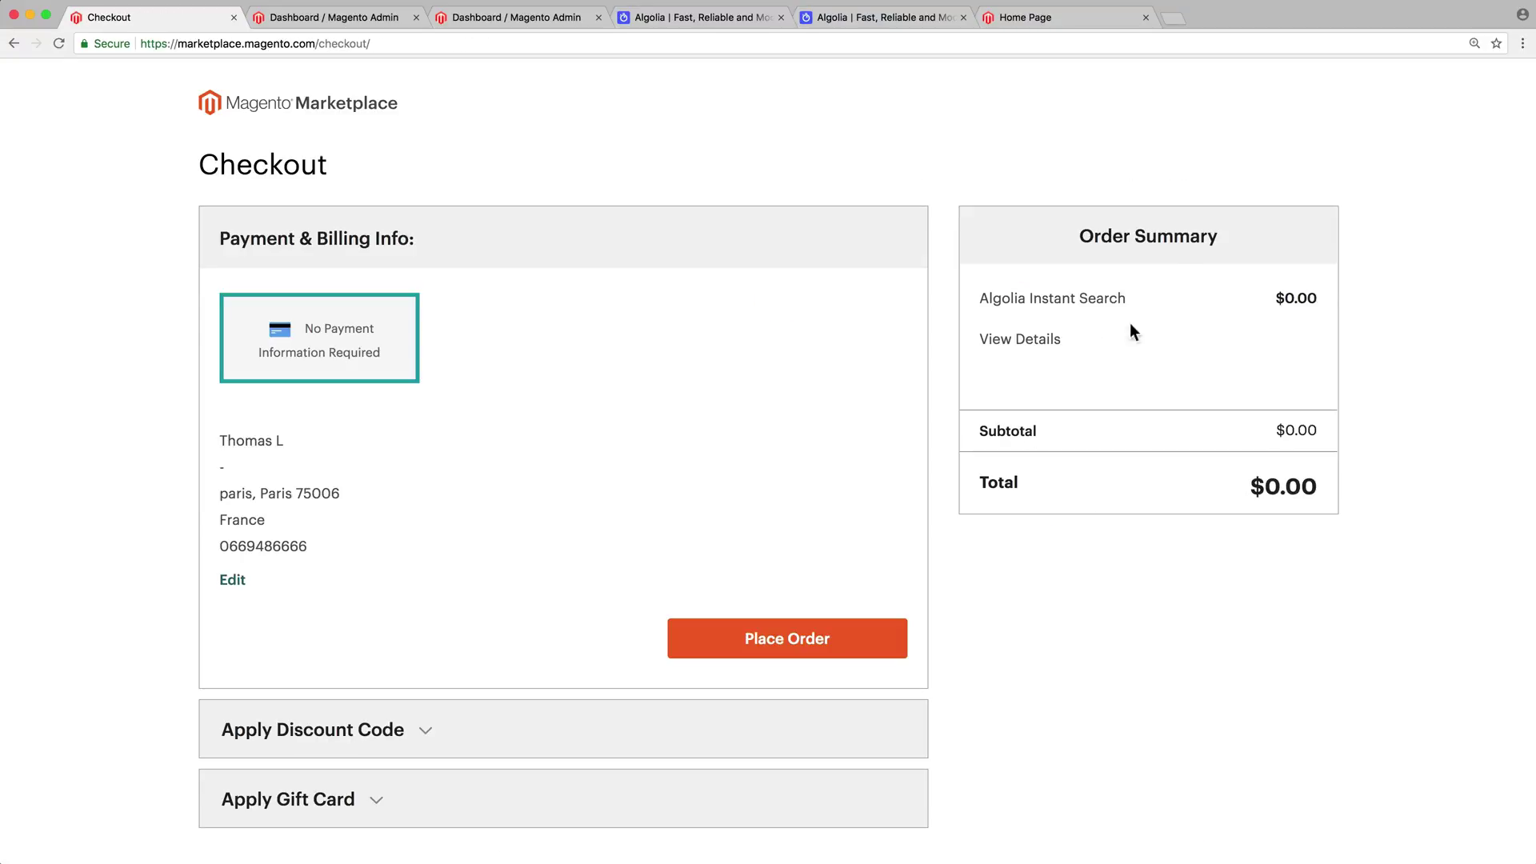
click(878, 640)
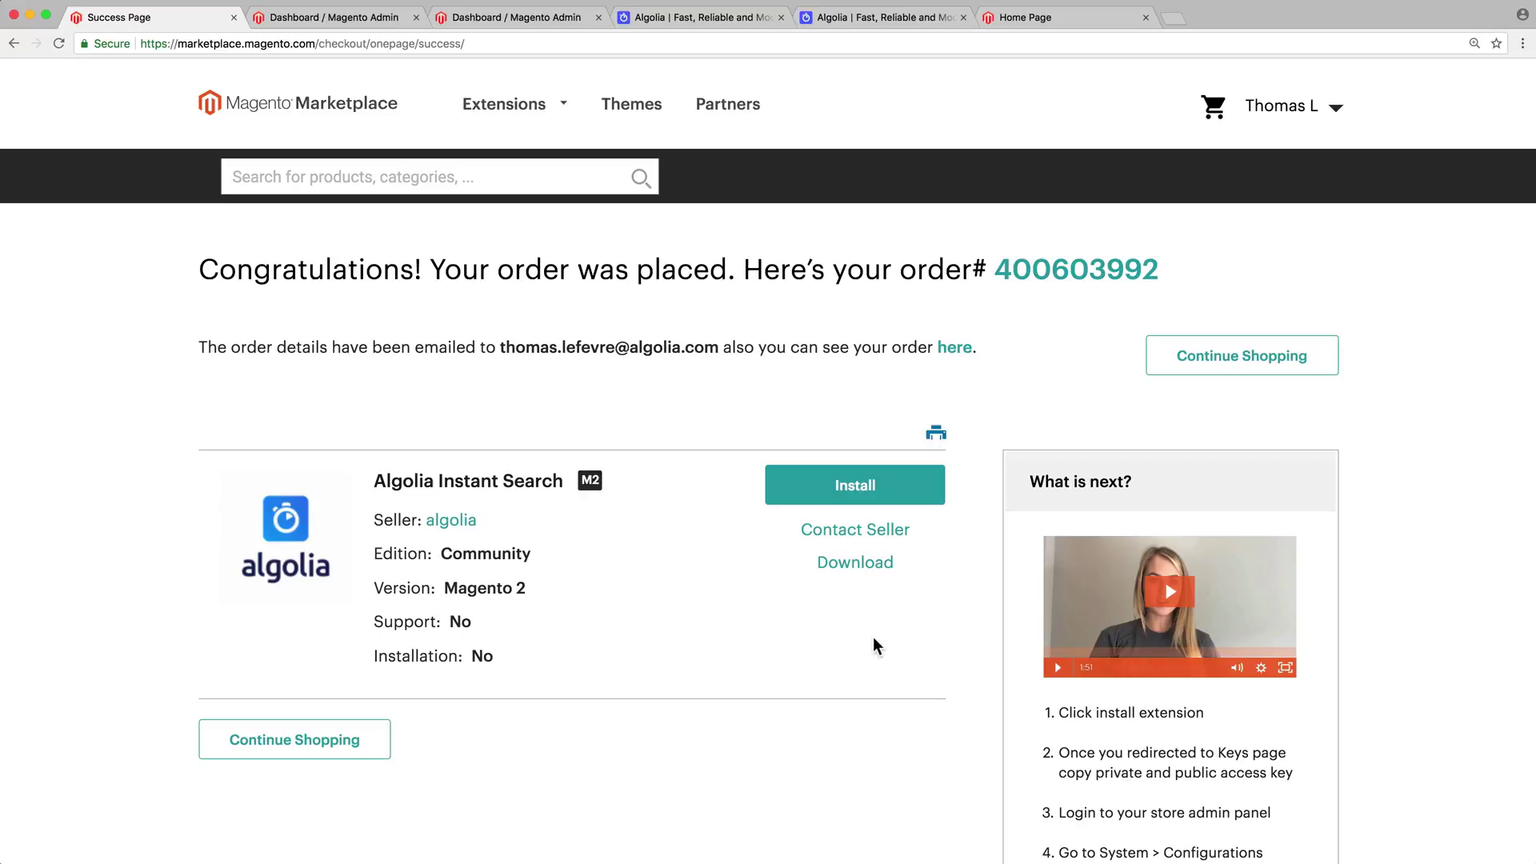
In the Web Setup Wizard's Extension Manager, start installing algolia/algoliasearch-magento-2 from Review and Install
click(370, 18)
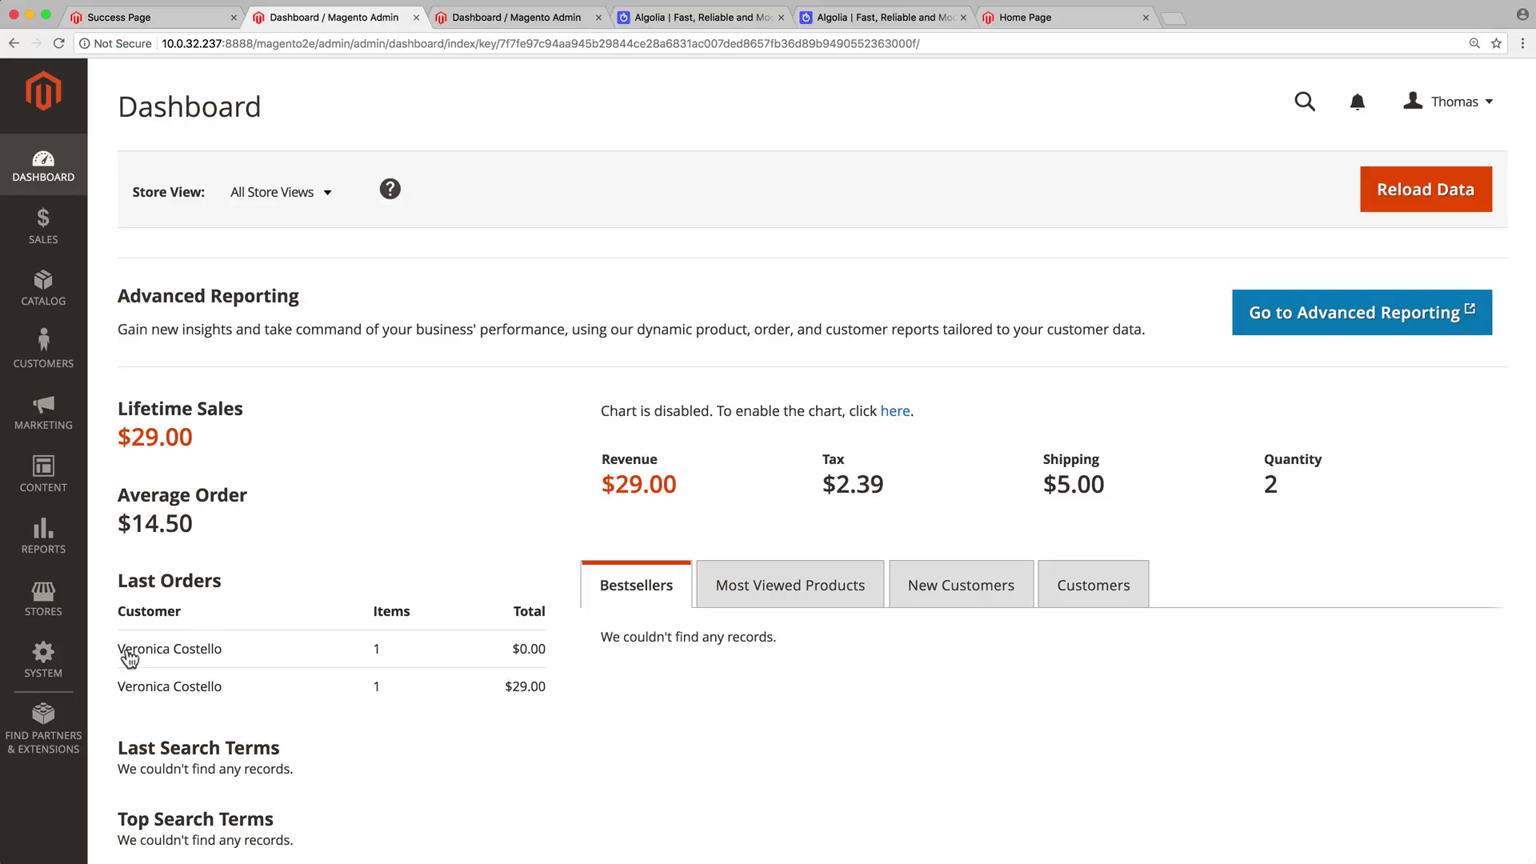
click(68, 674)
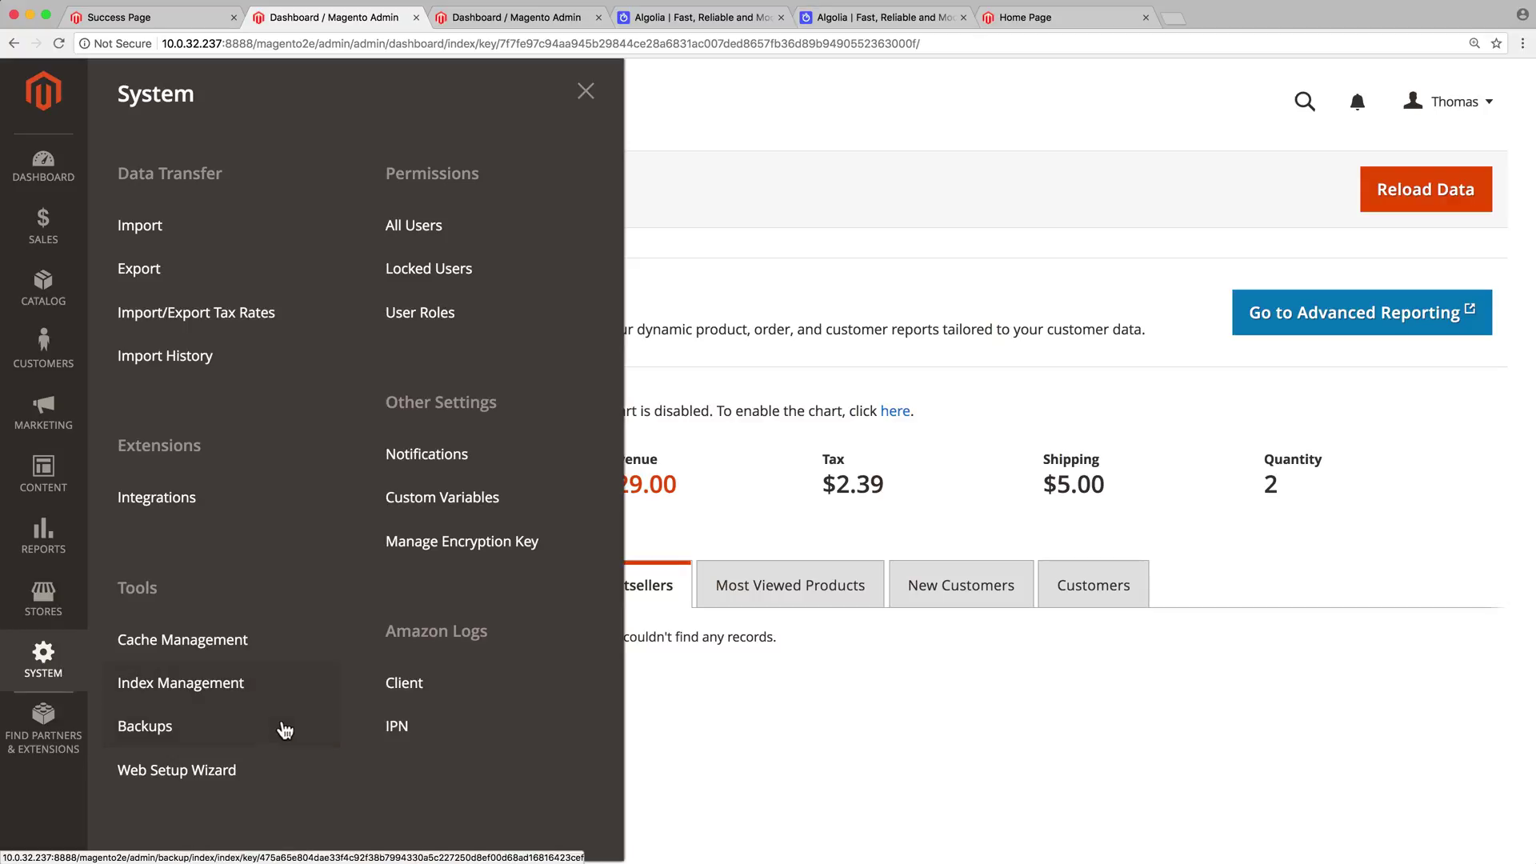
click(290, 773)
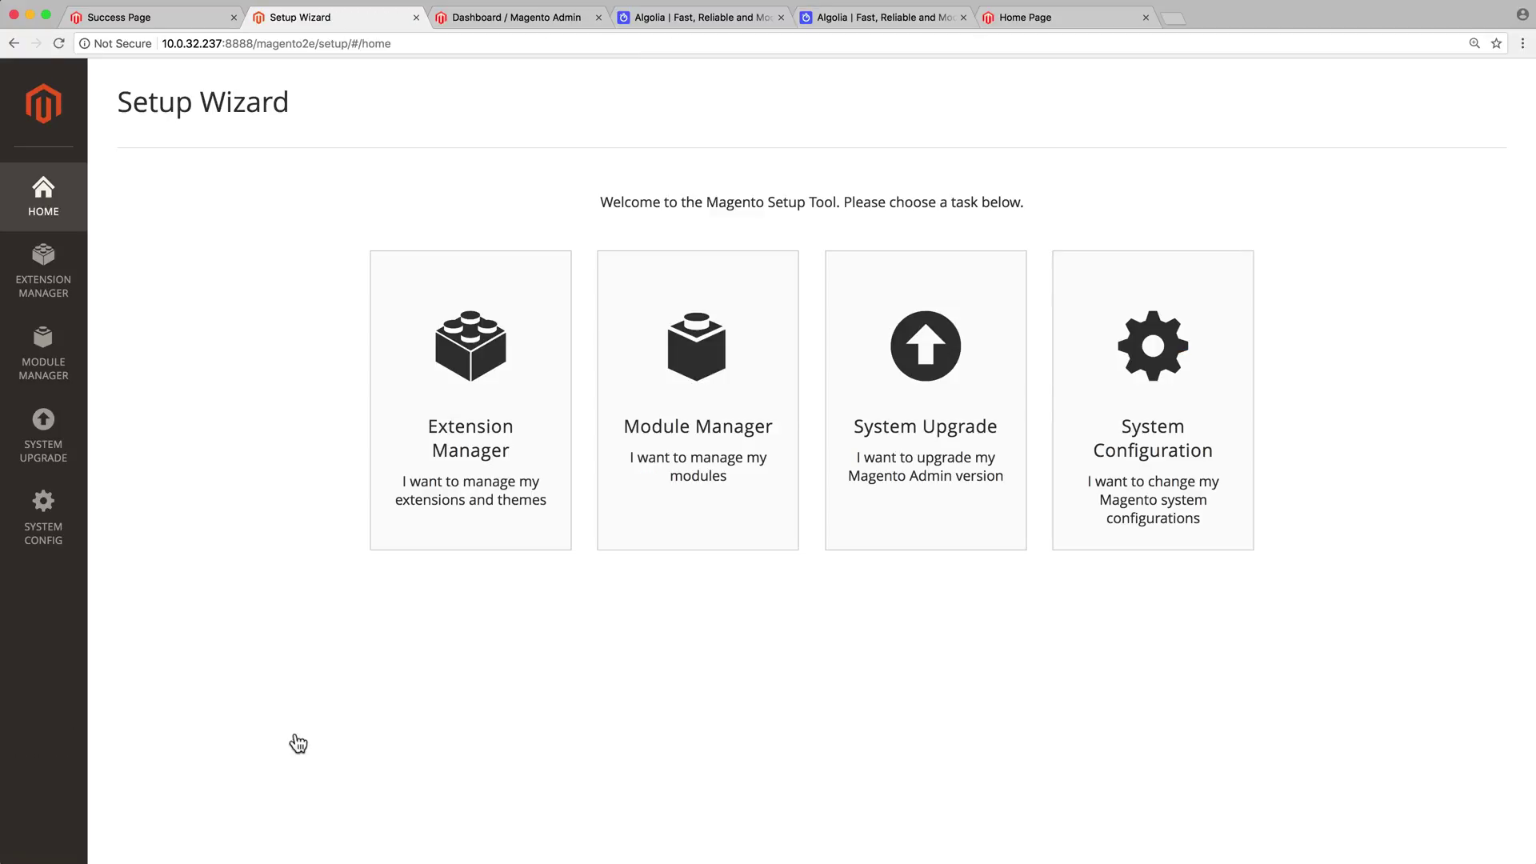
click(452, 486)
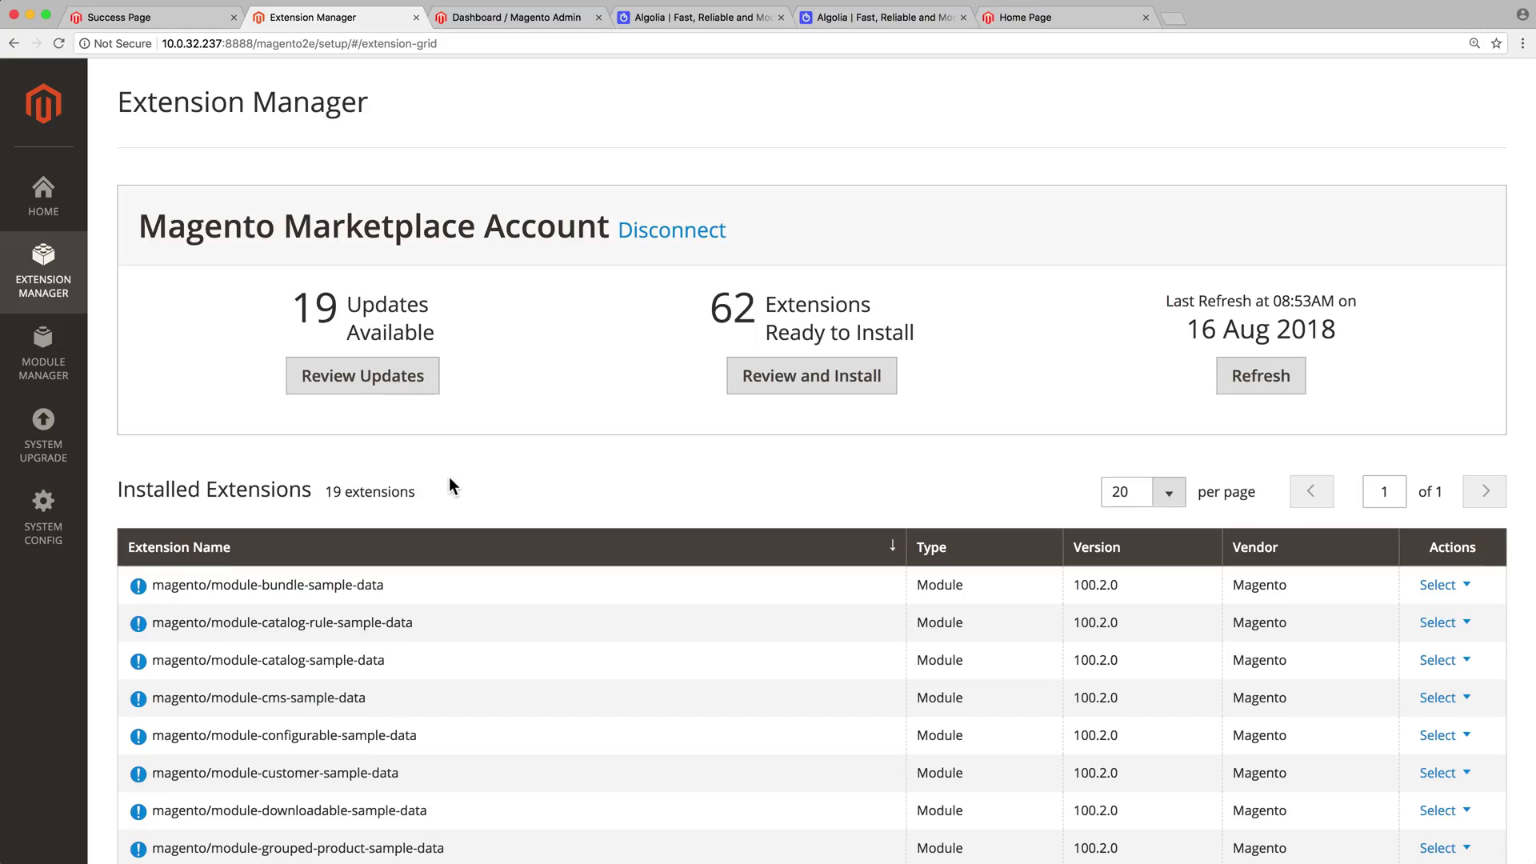
click(815, 381)
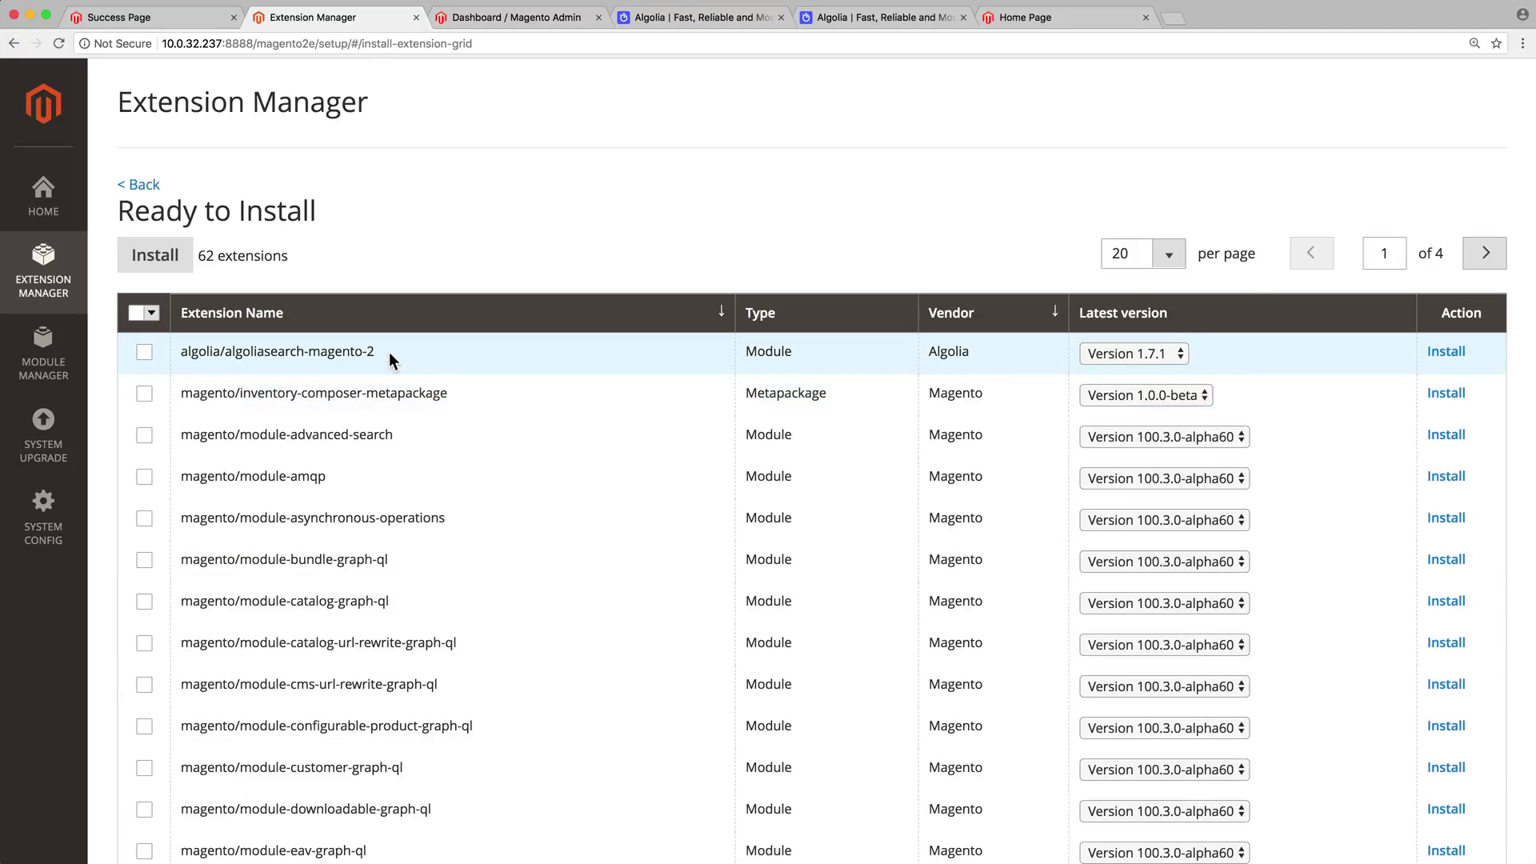
drag(390, 354, 199, 350)
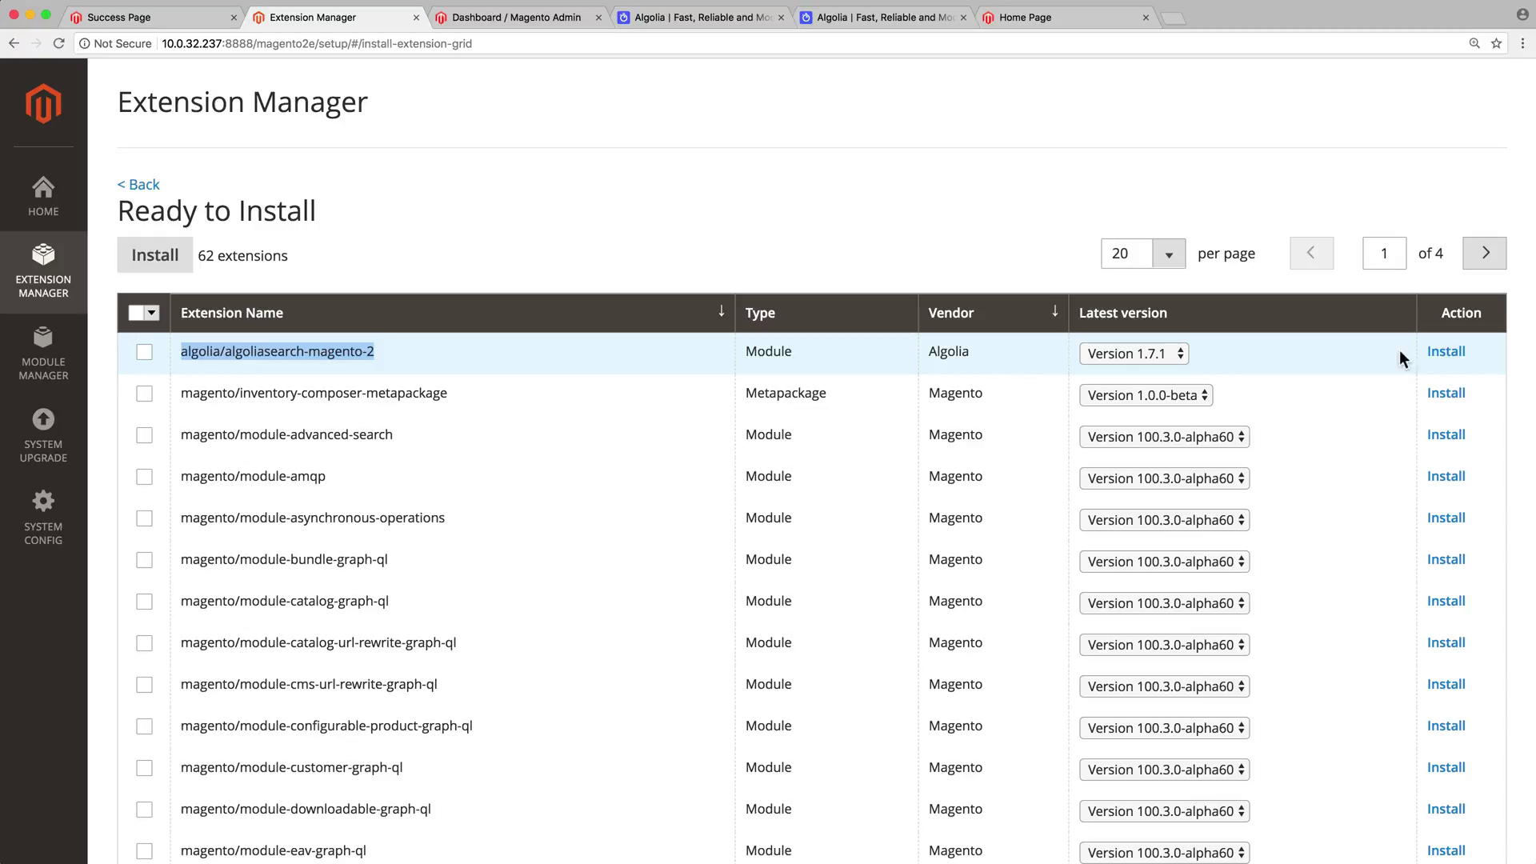
click(1445, 352)
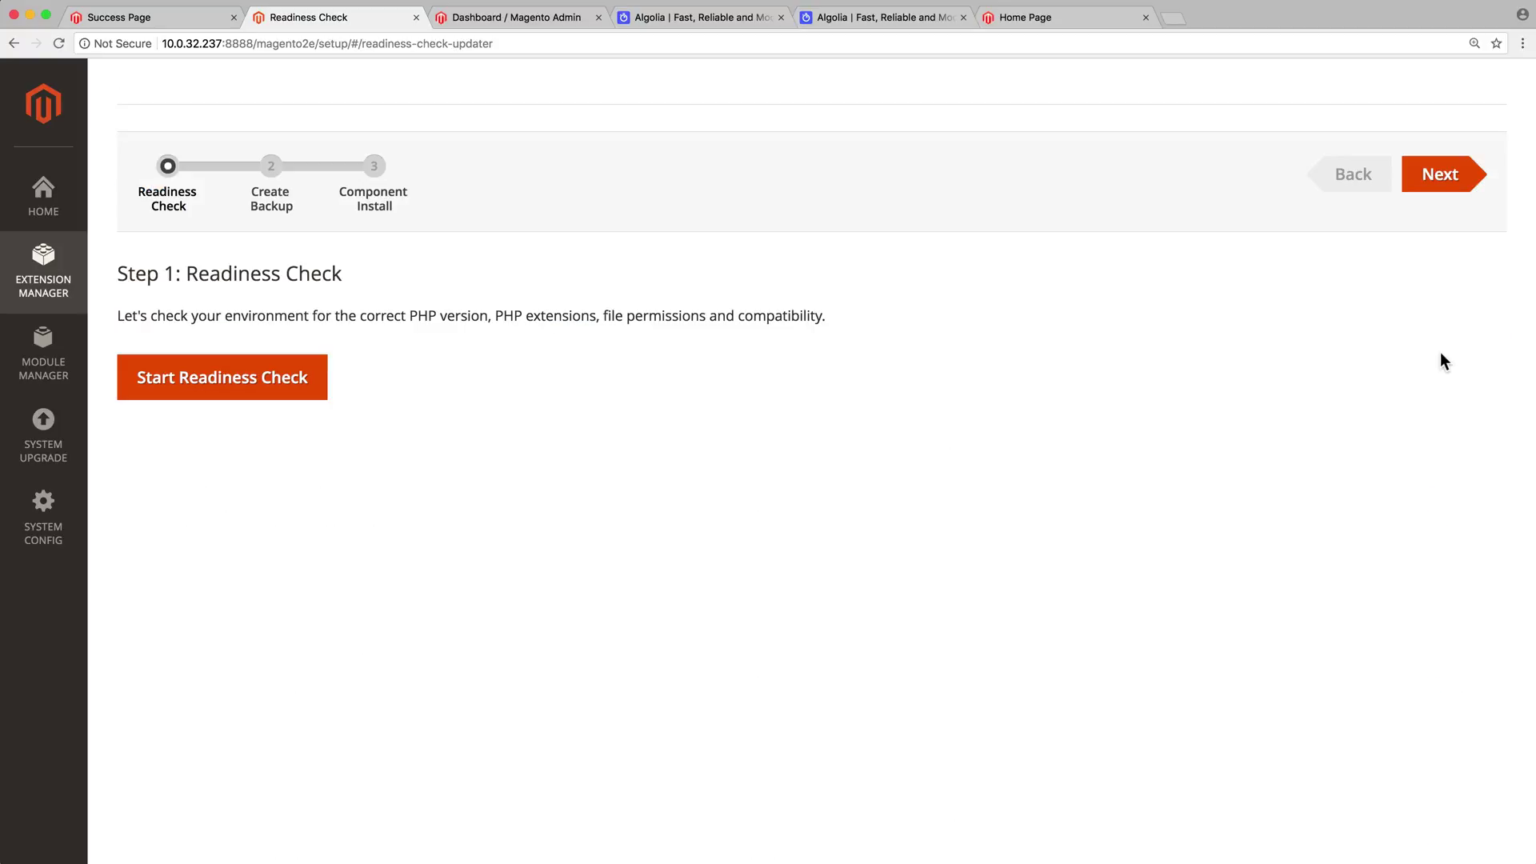
Pass the Readiness Check and backup steps, then install algolia/algoliasearch-magento-2 version 1.7.1
click(1427, 179)
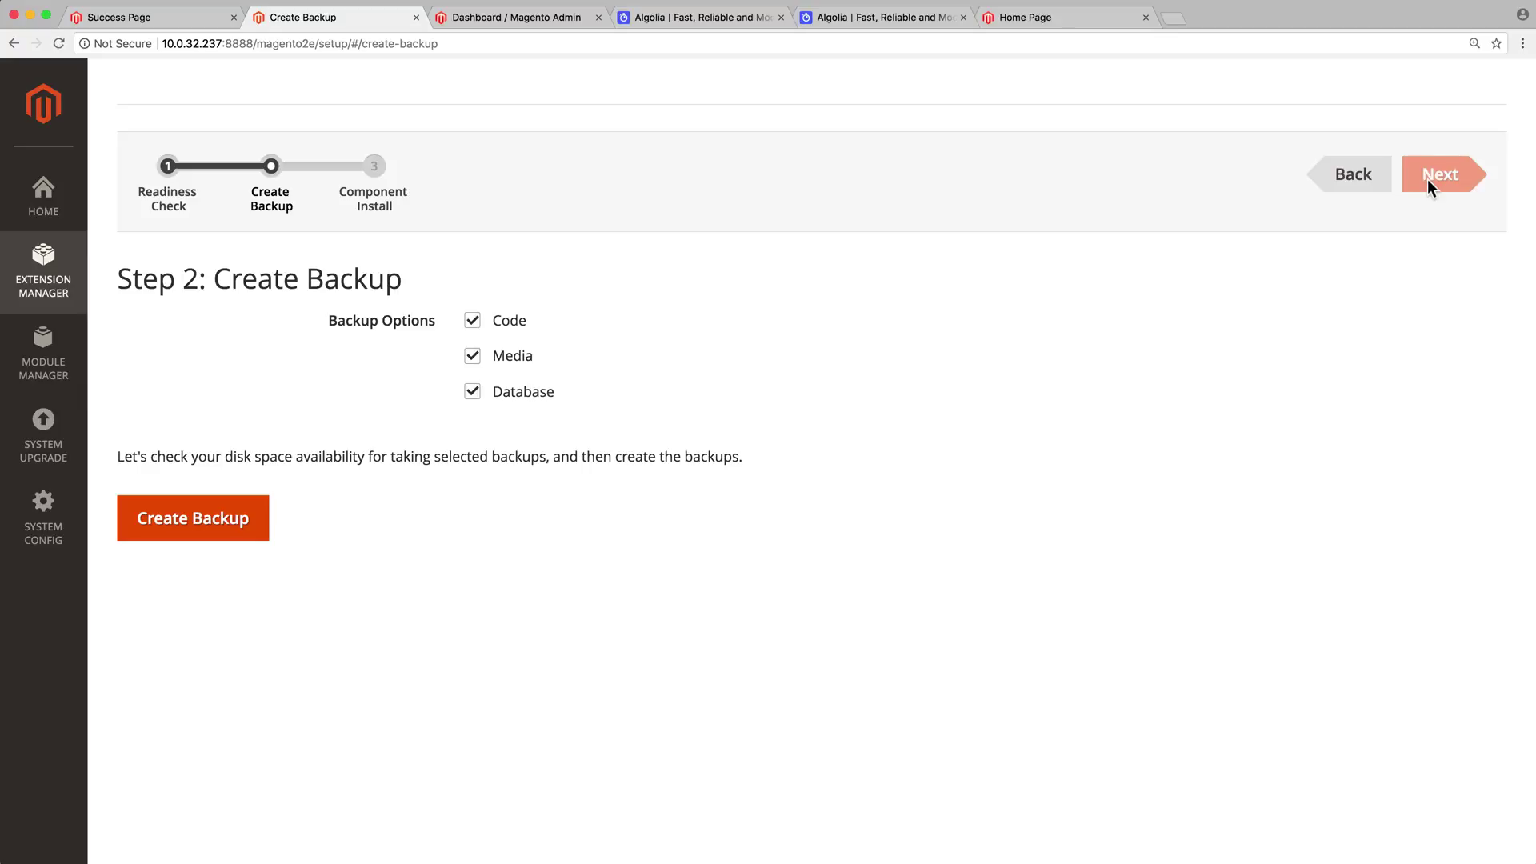
click(1427, 179)
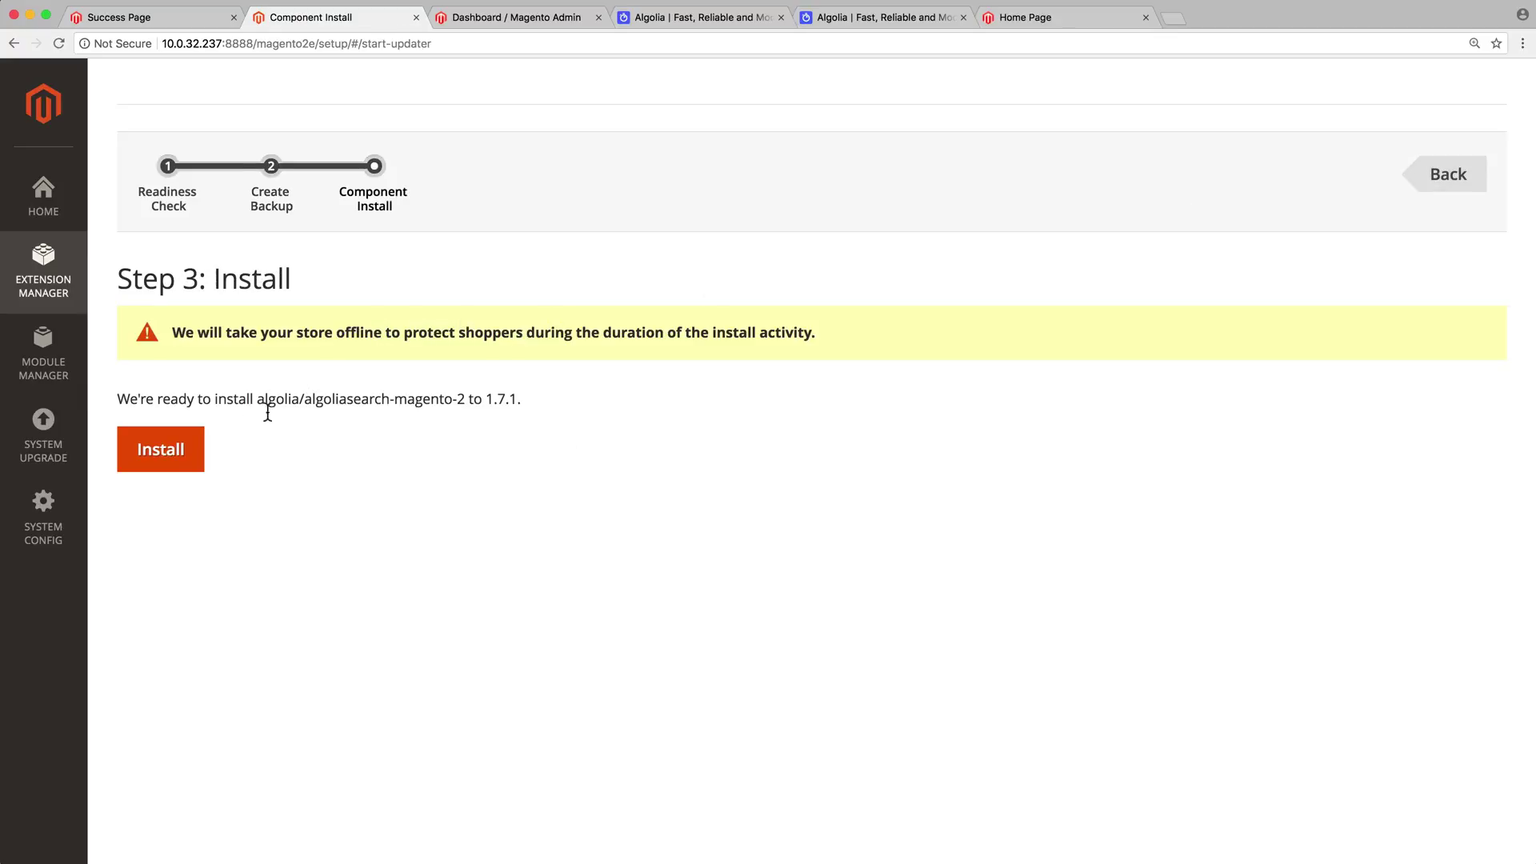
click(157, 468)
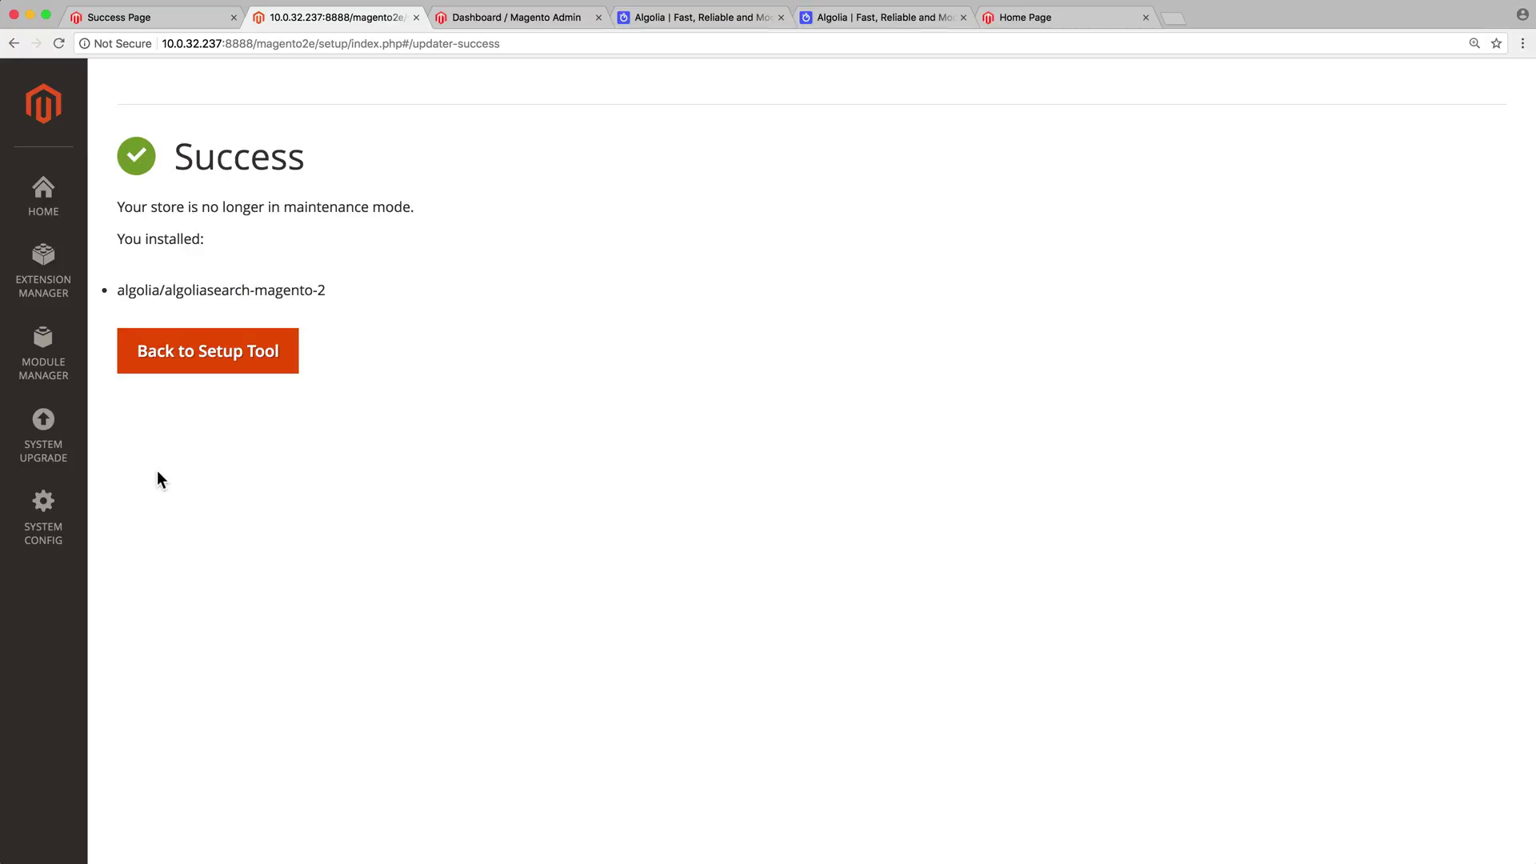
Open the Algolia Search Credentials and Basic Setup section under Stores > Configuration
click(516, 17)
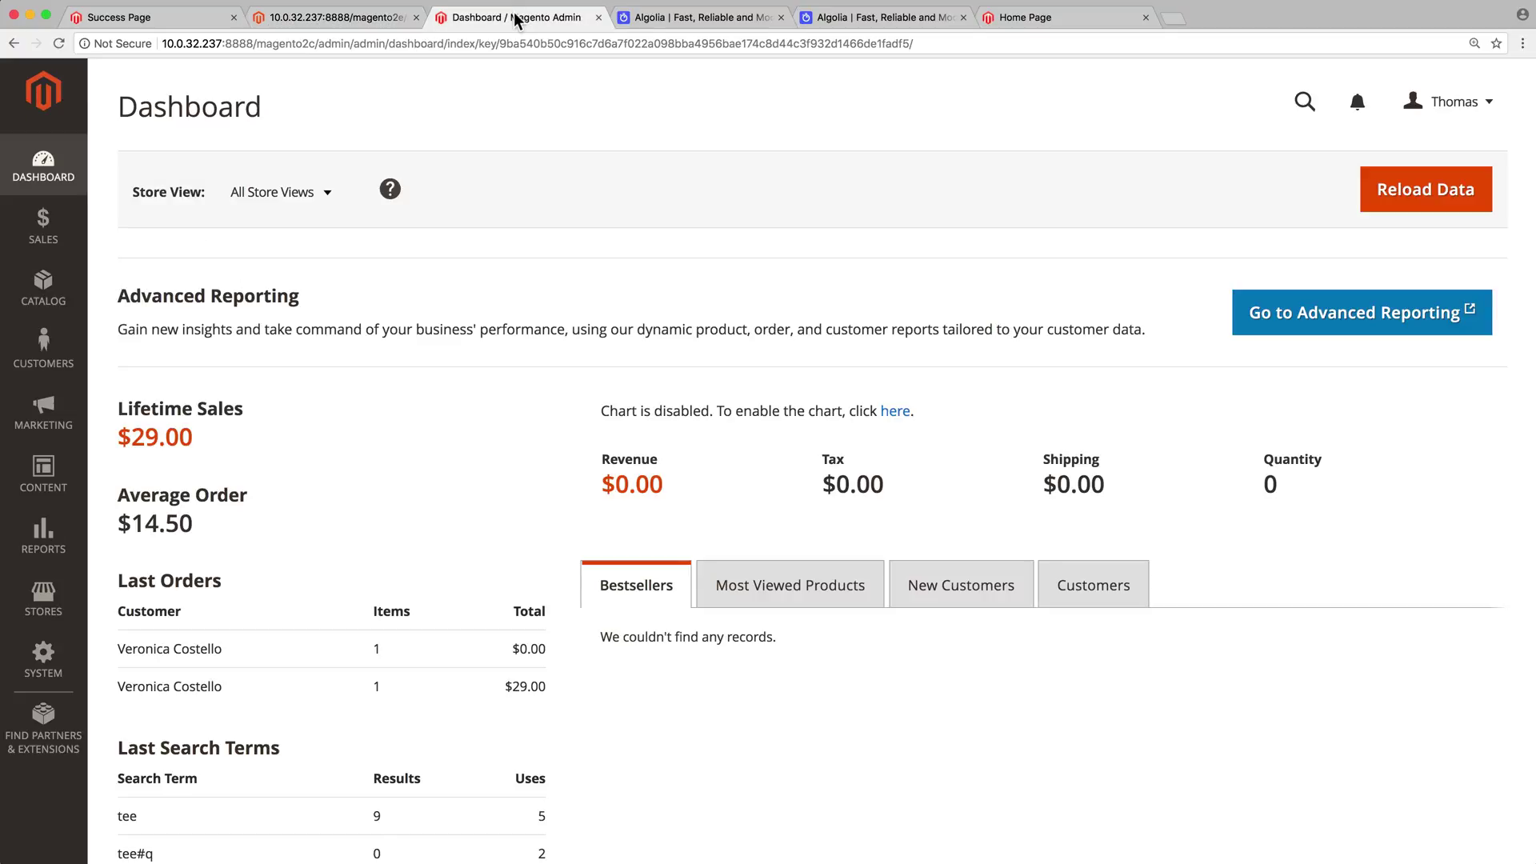
click(76, 606)
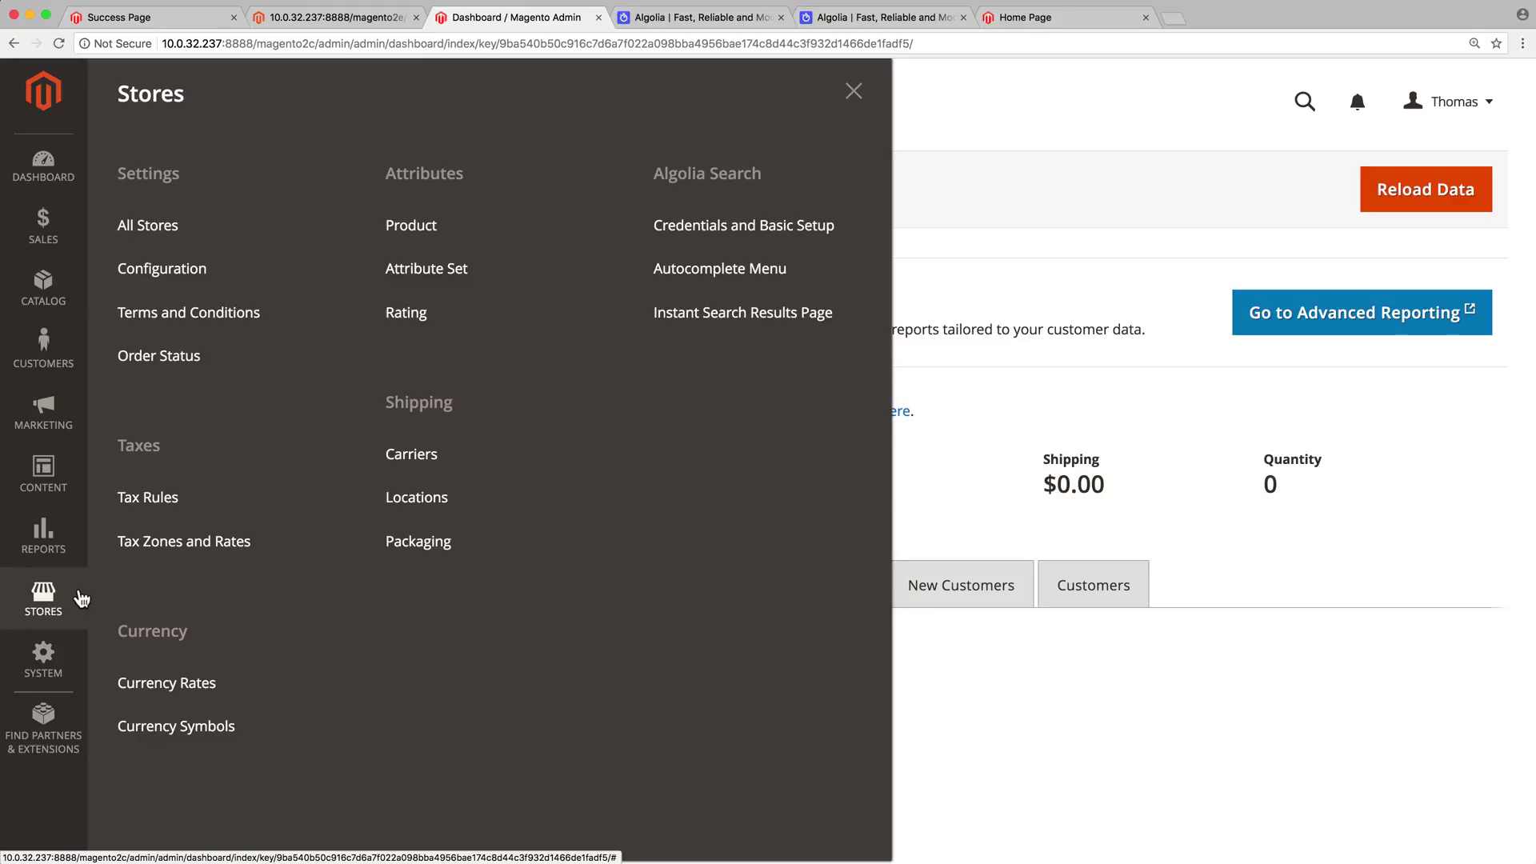
click(310, 281)
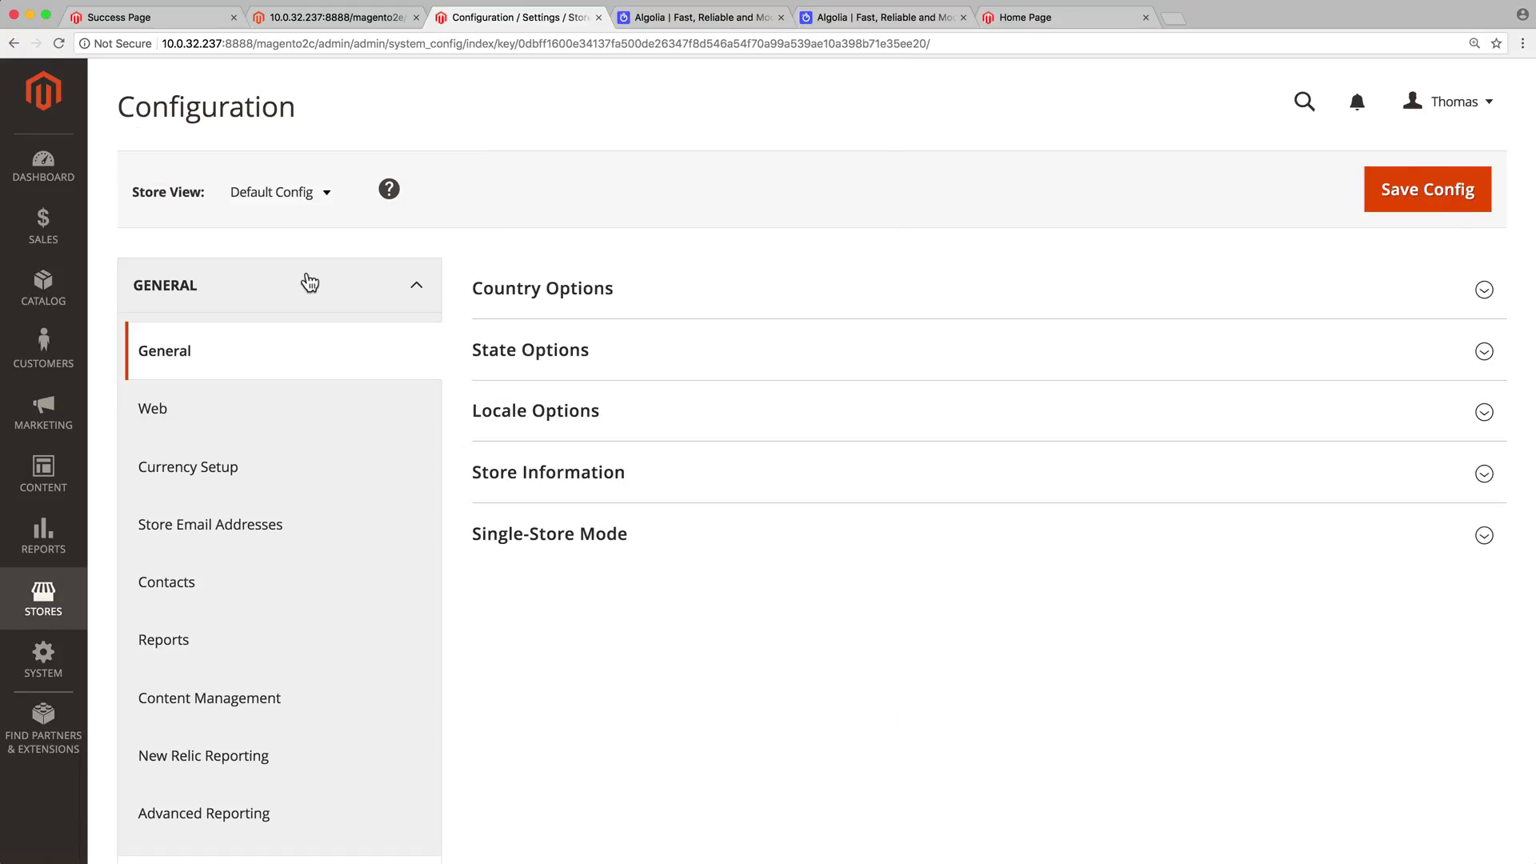
scroll(310, 281, down, 6)
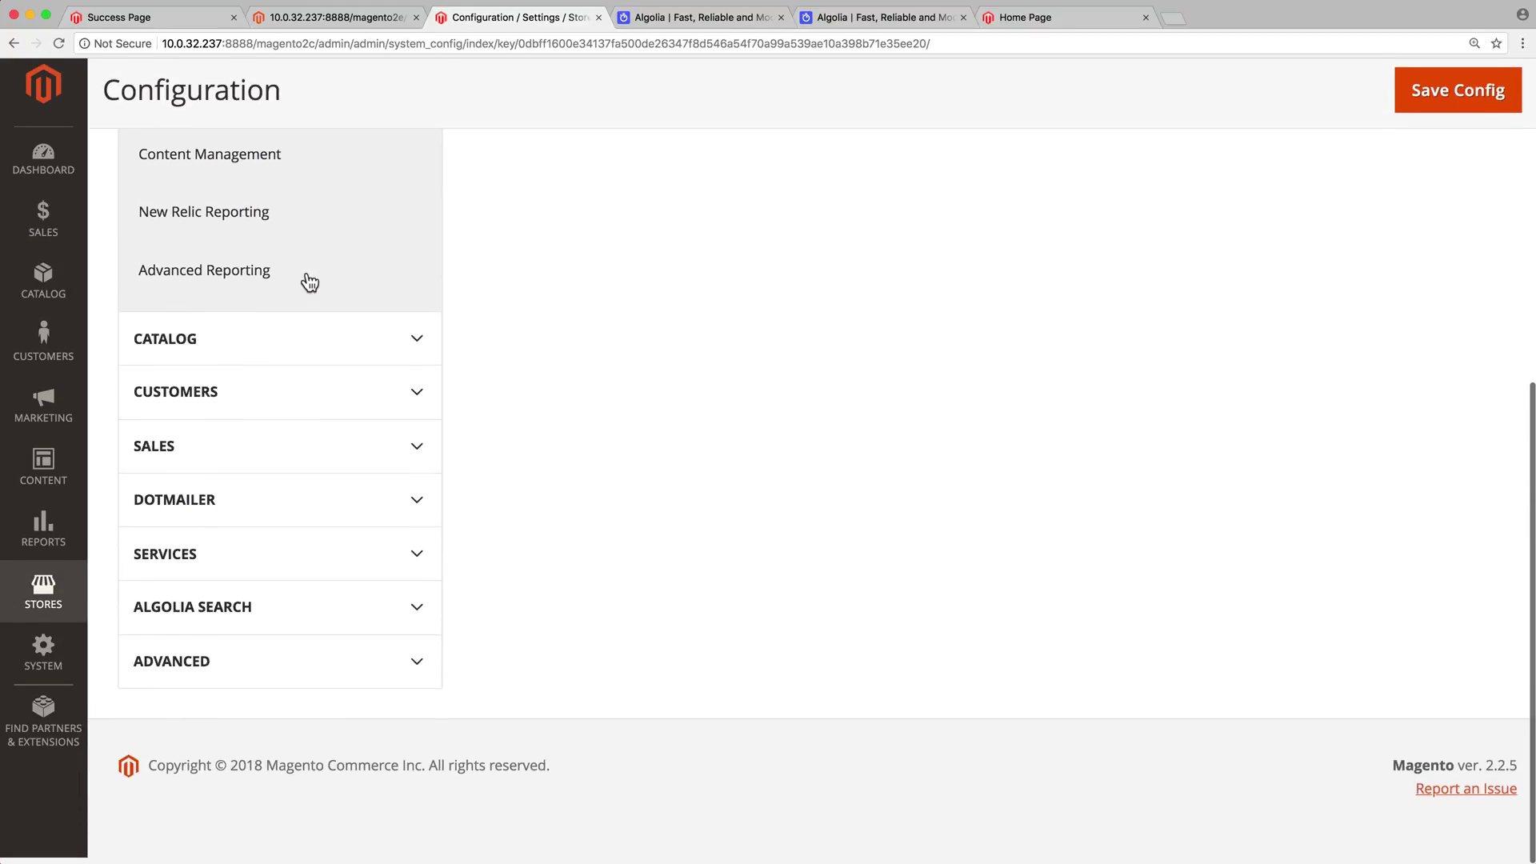
click(380, 630)
scroll(383, 640, down, 3)
scroll(383, 640, down, 3)
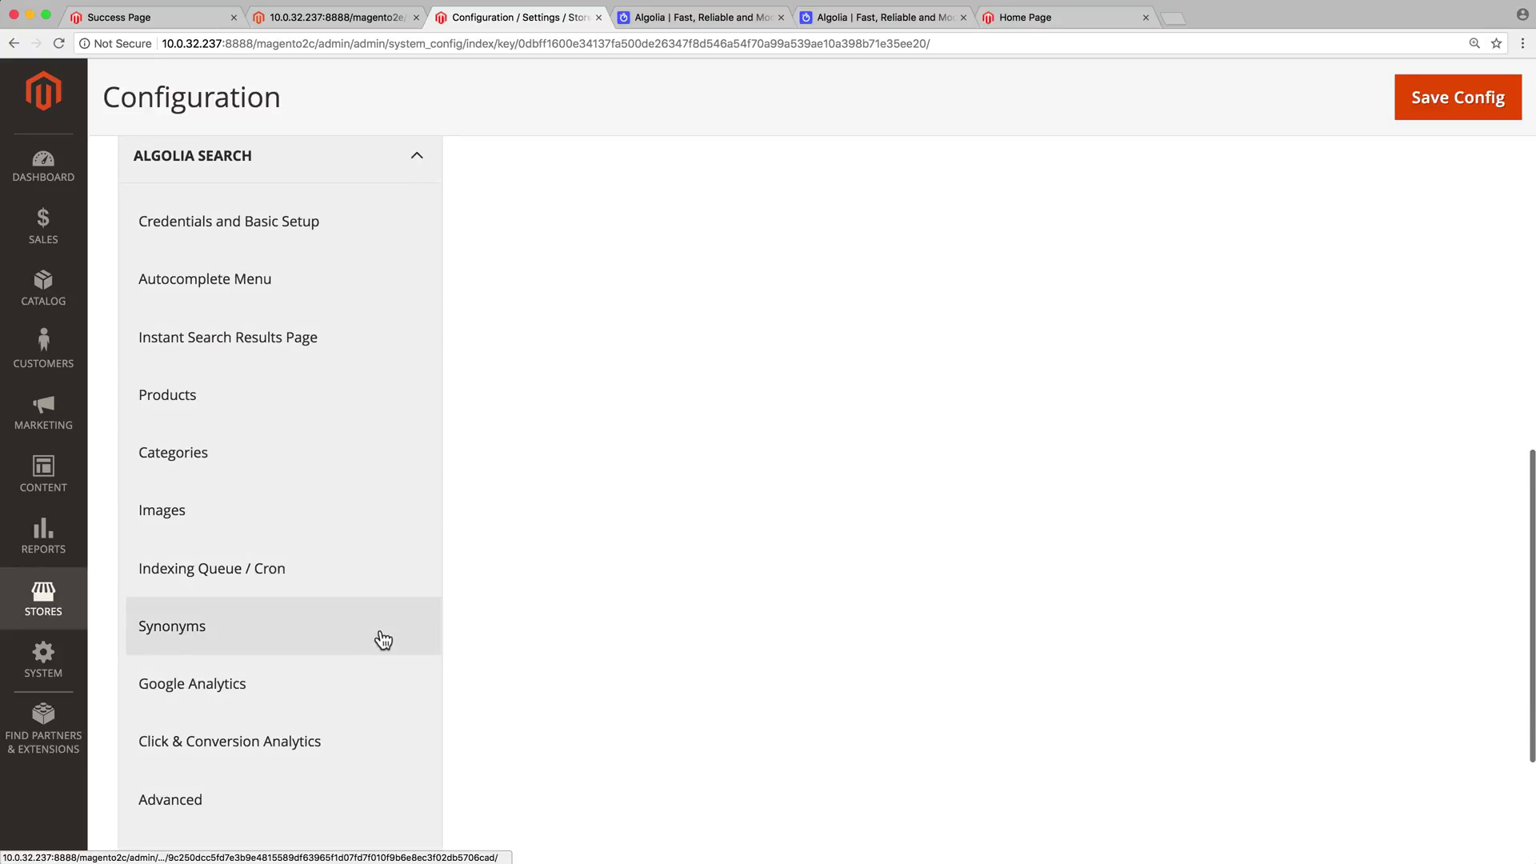
click(378, 232)
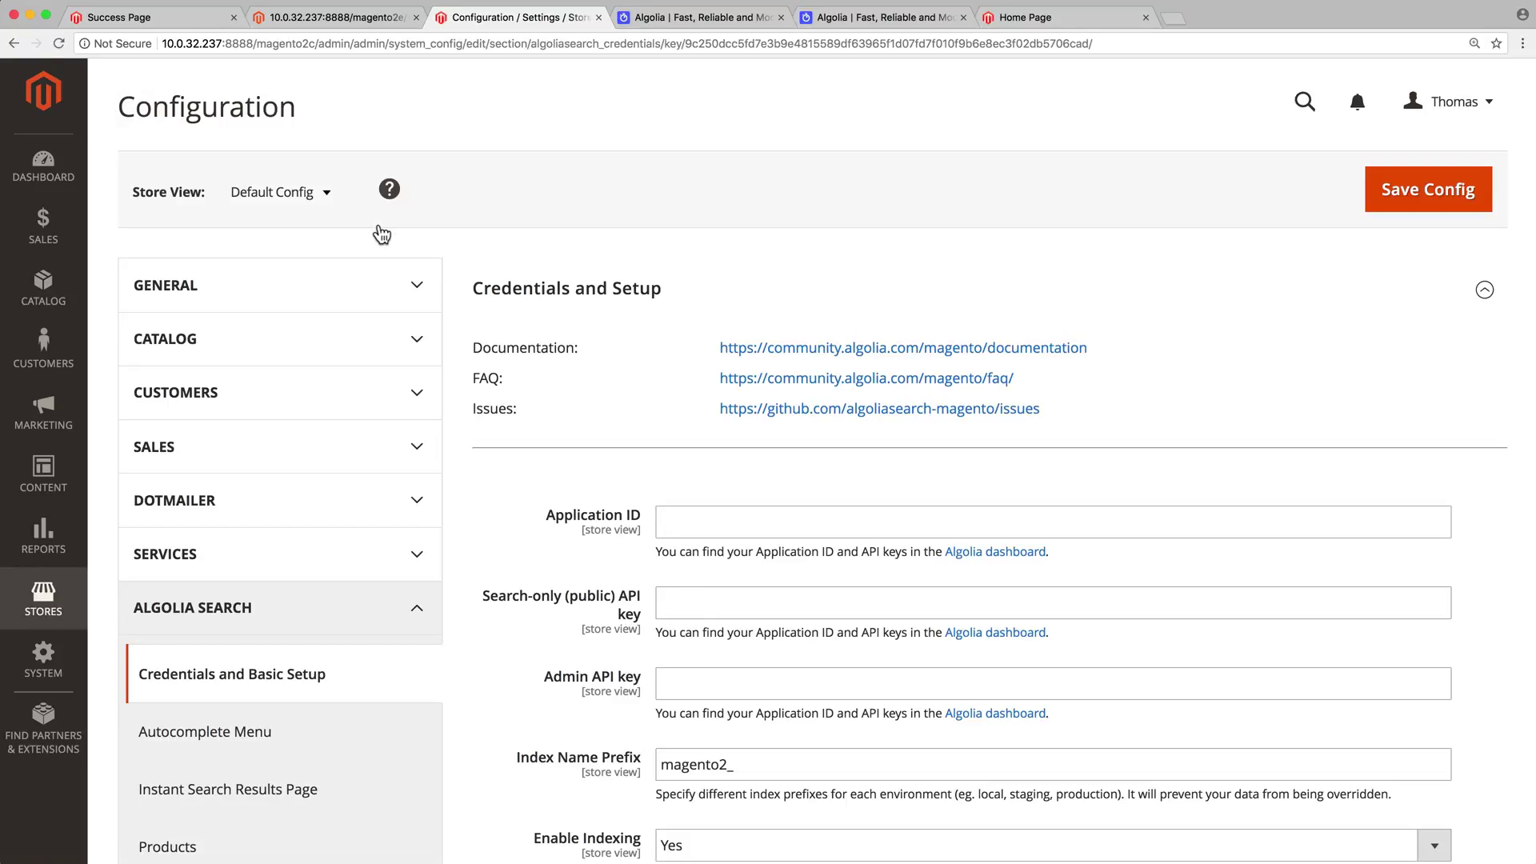
scroll(497, 510, down, 5)
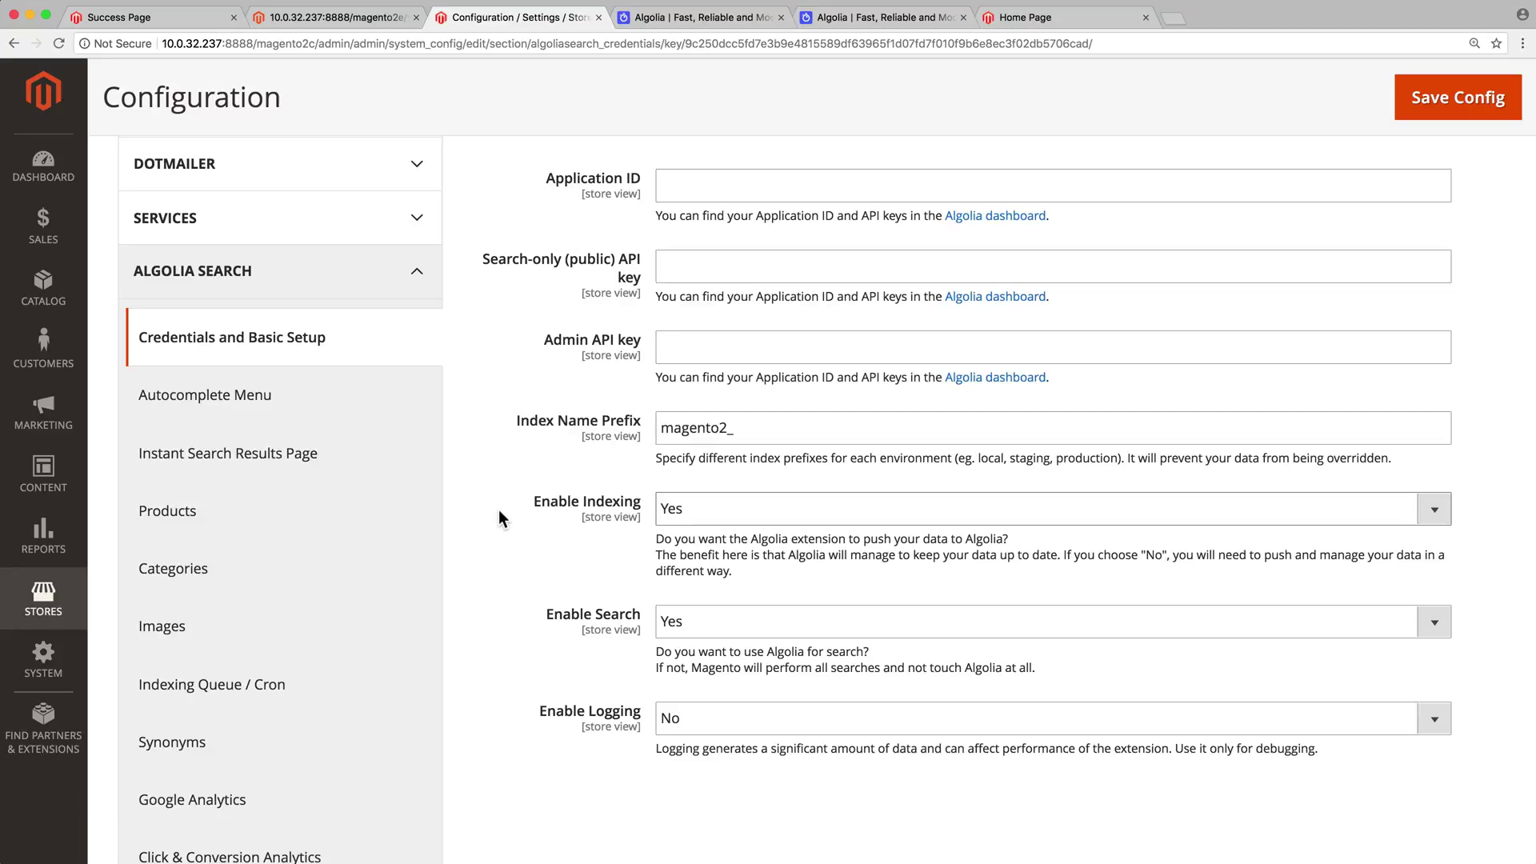
Switch to the Algolia website and bring up its account sign-up form
click(712, 16)
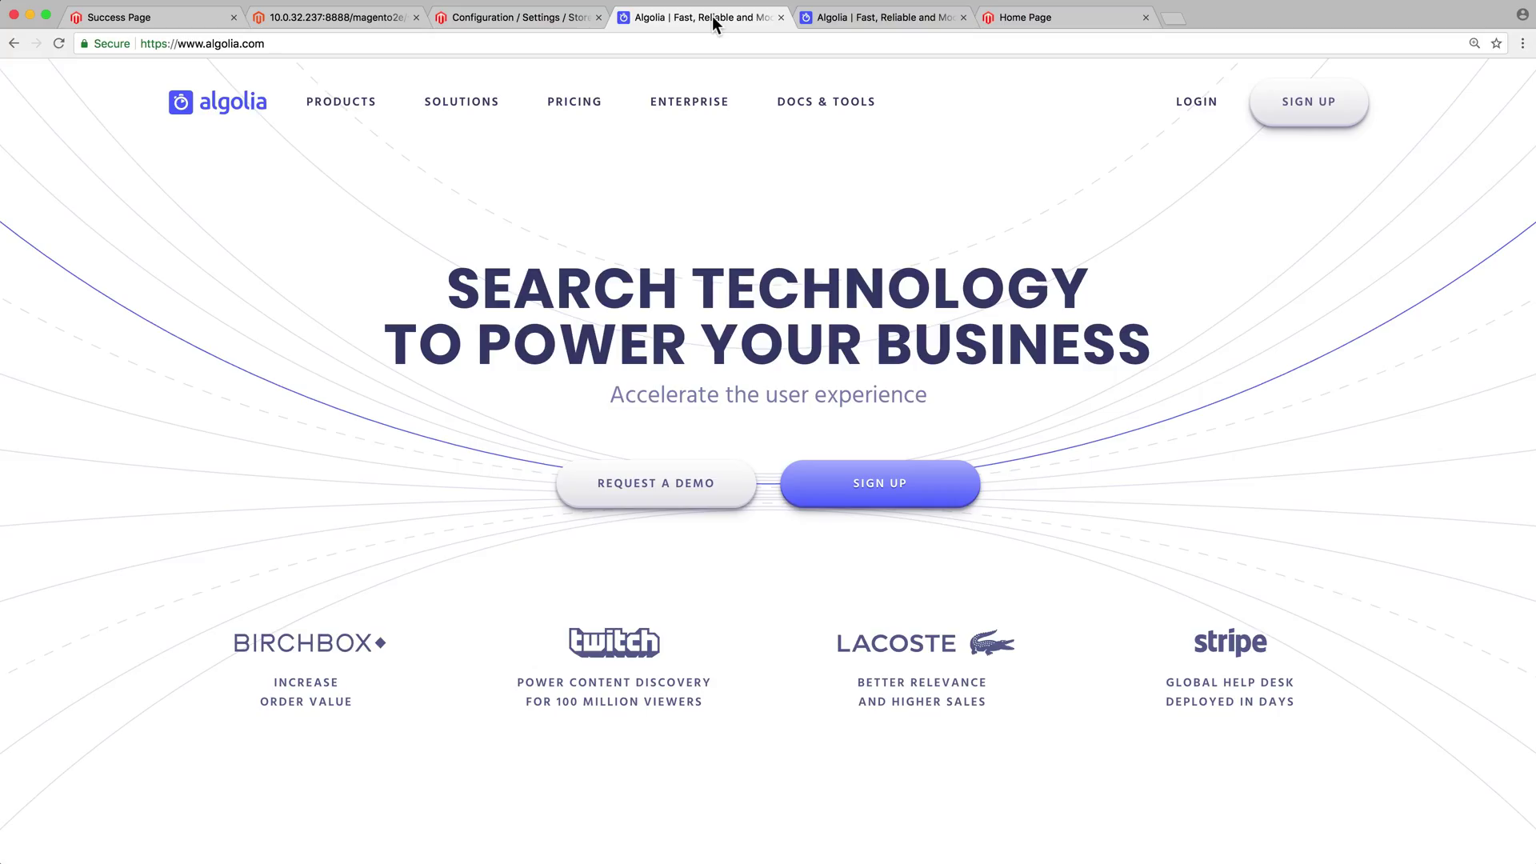
click(1328, 110)
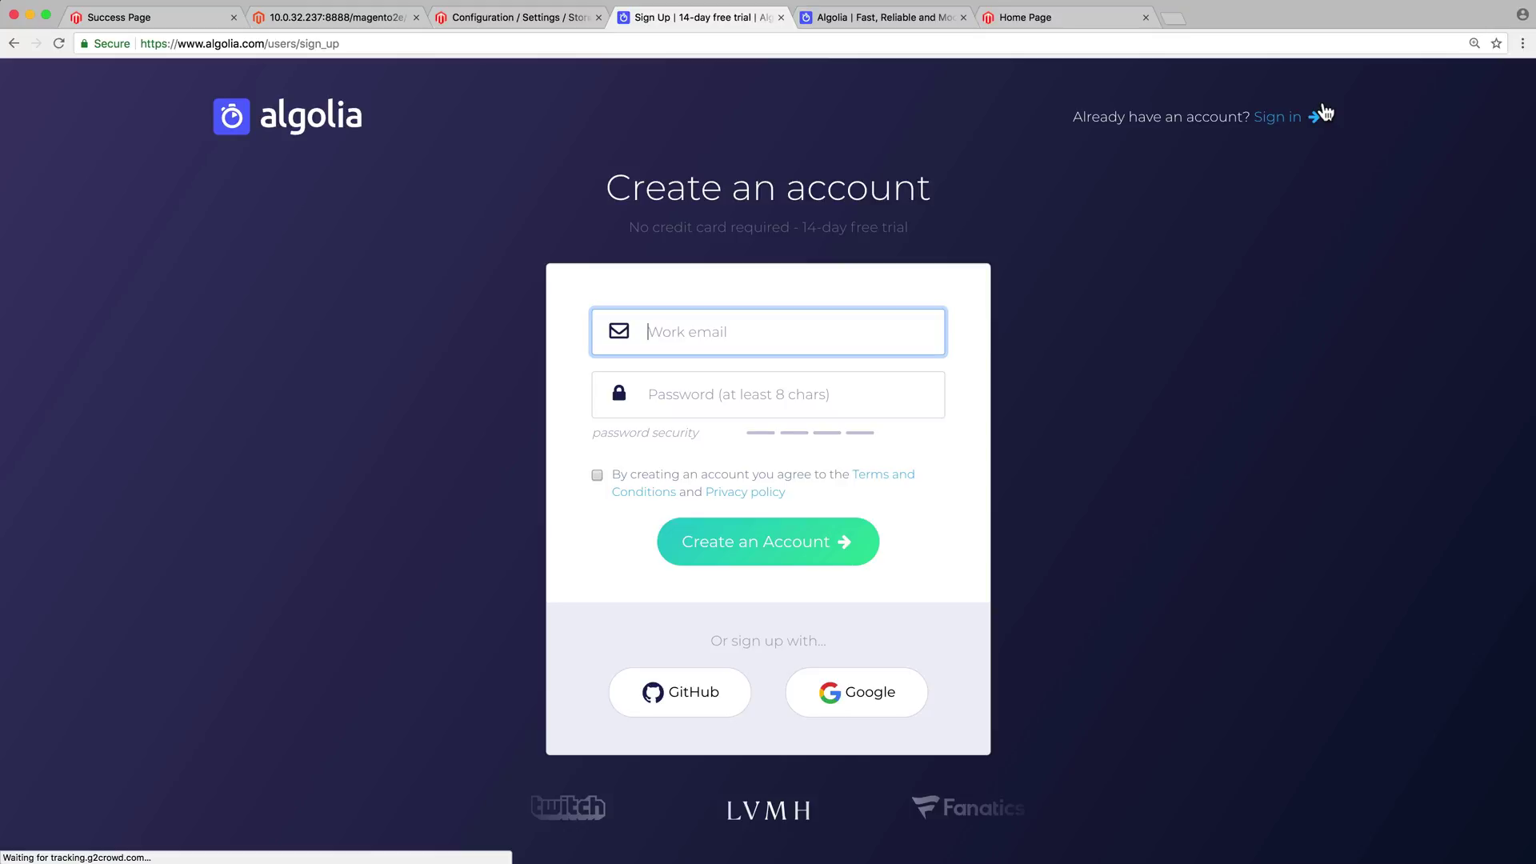
Log in to the existing Algolia account and open its API Keys page
click(878, 16)
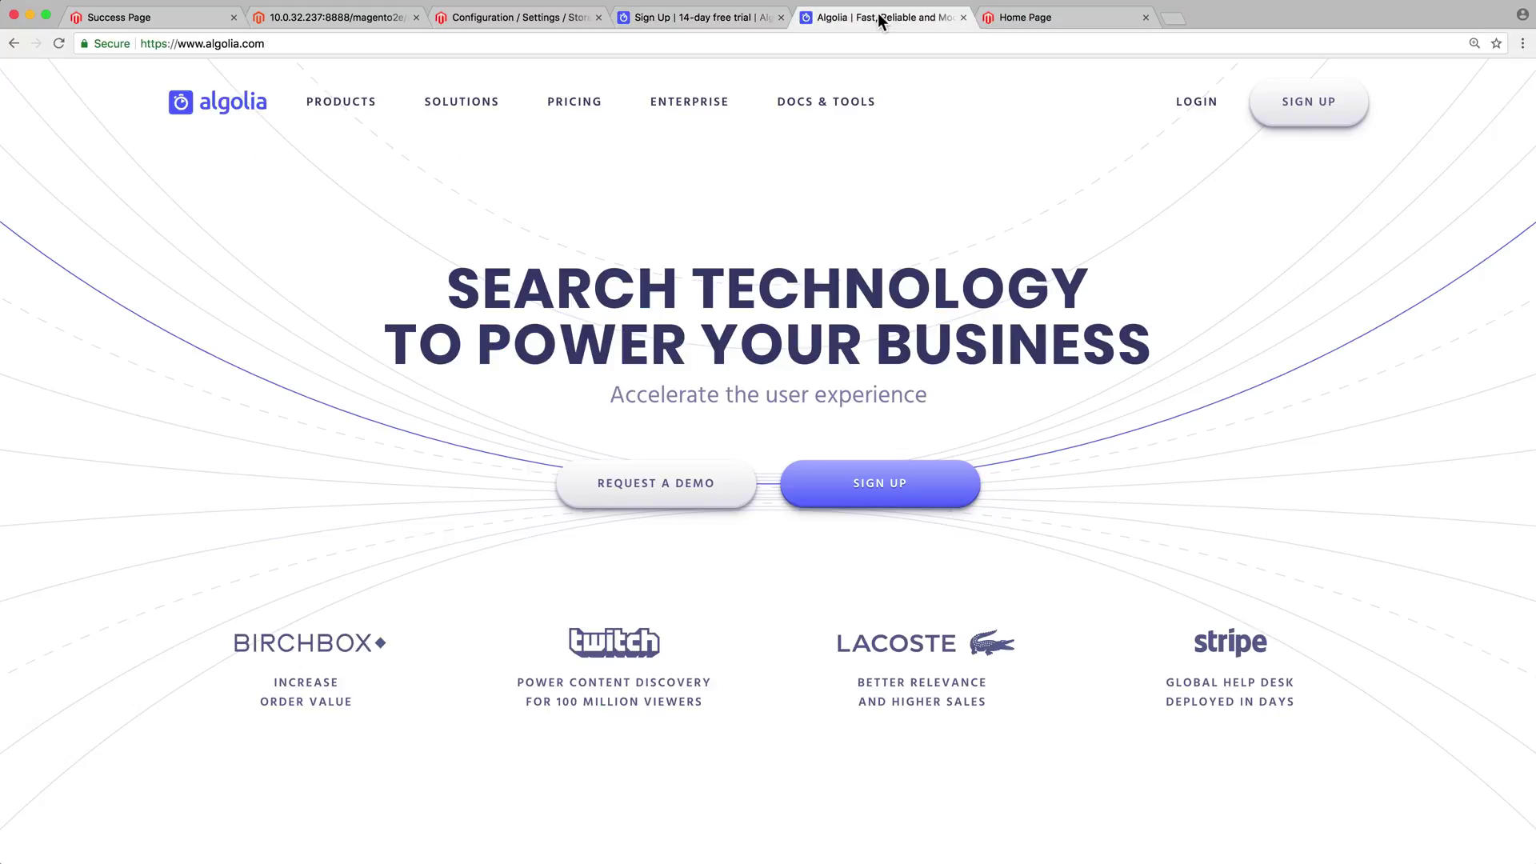
click(1196, 104)
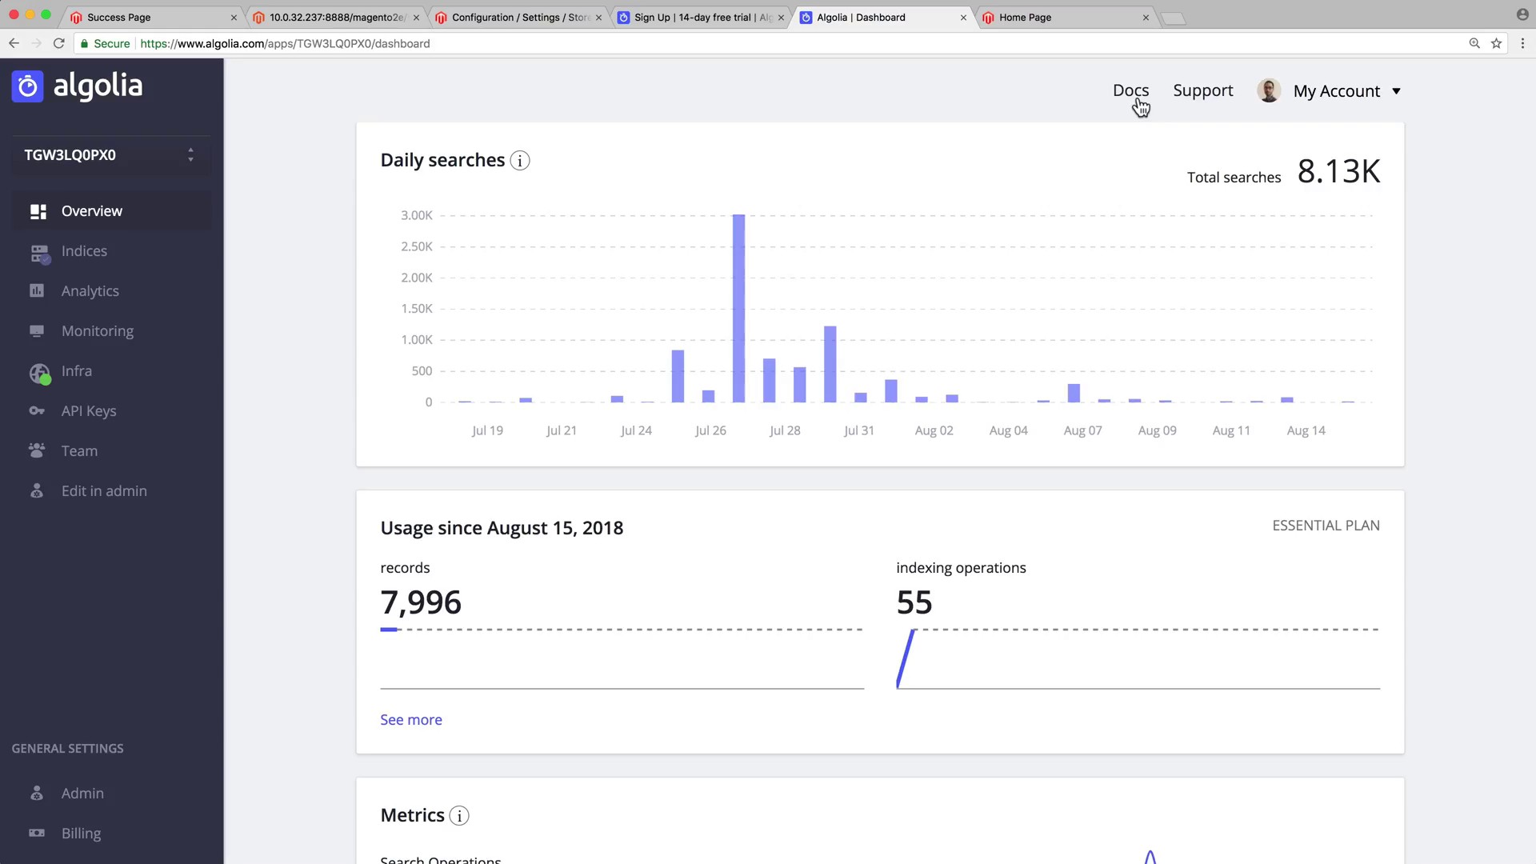
click(137, 422)
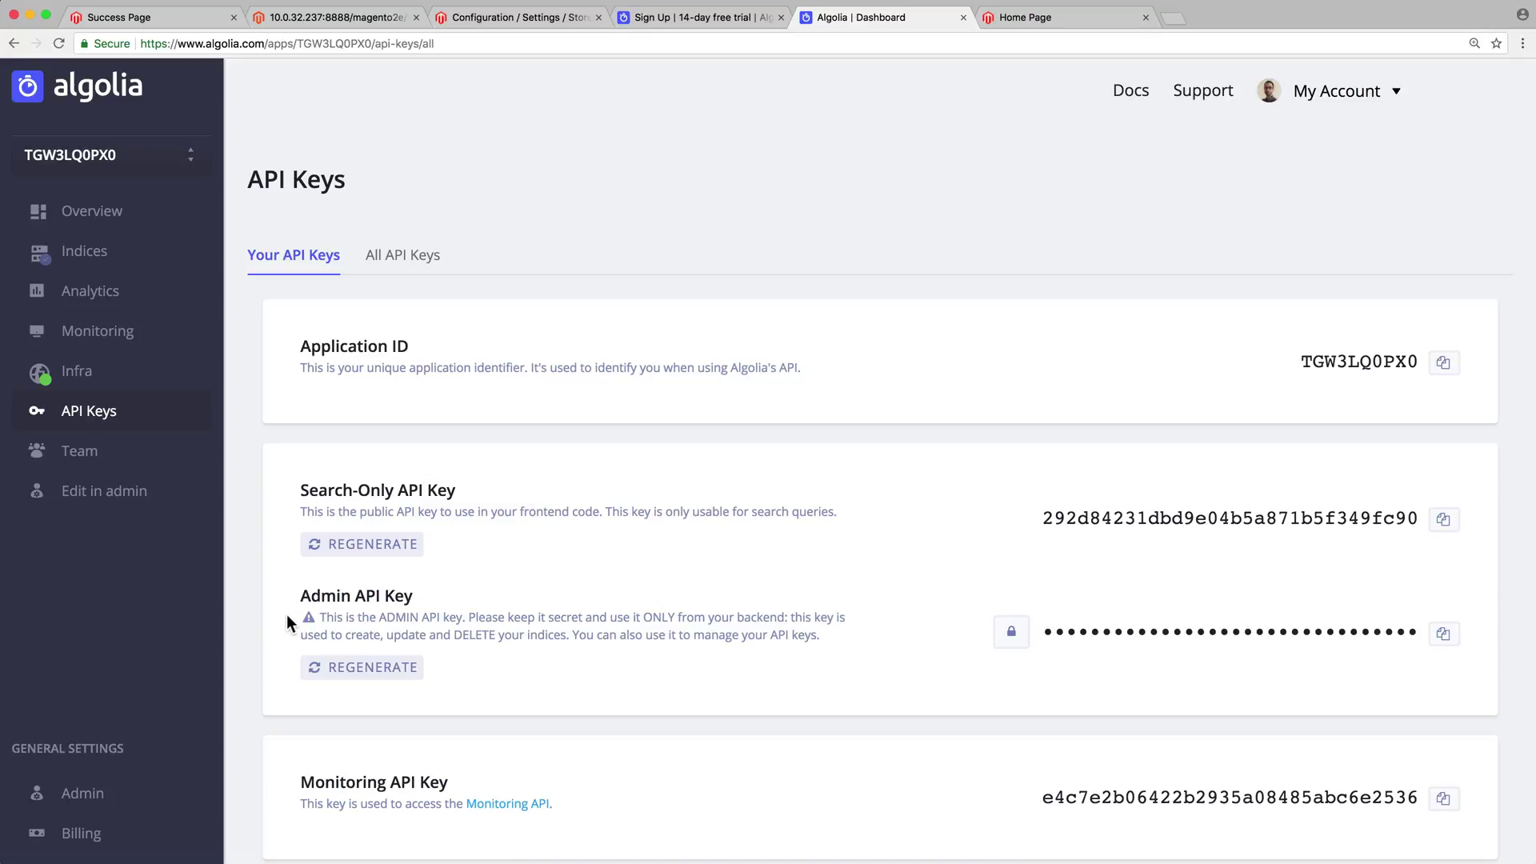
Copy the Algolia Application ID into Magento's Application ID field
click(1444, 362)
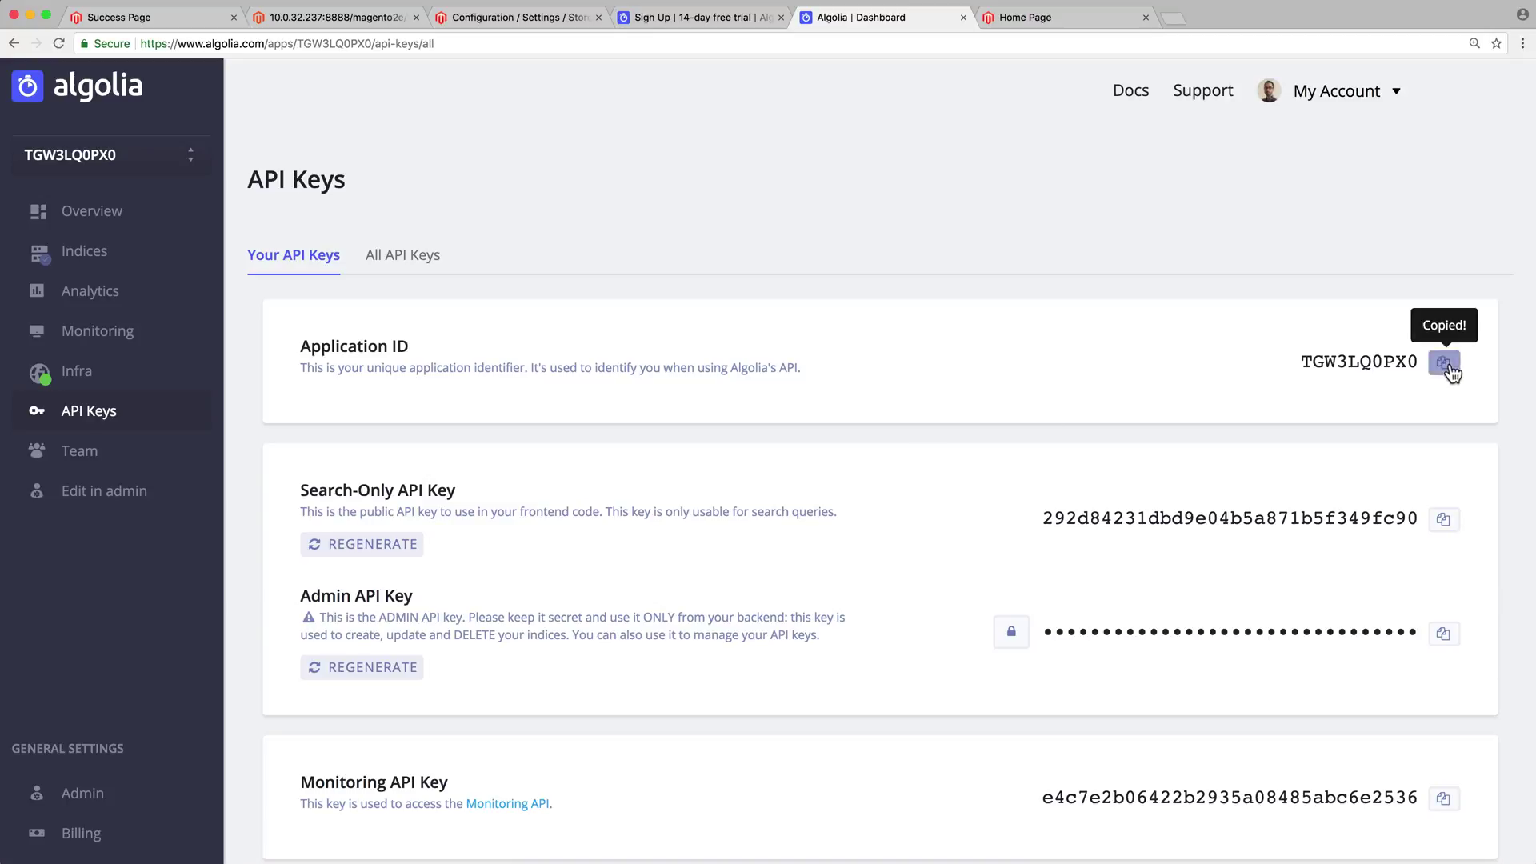
click(519, 19)
click(686, 189)
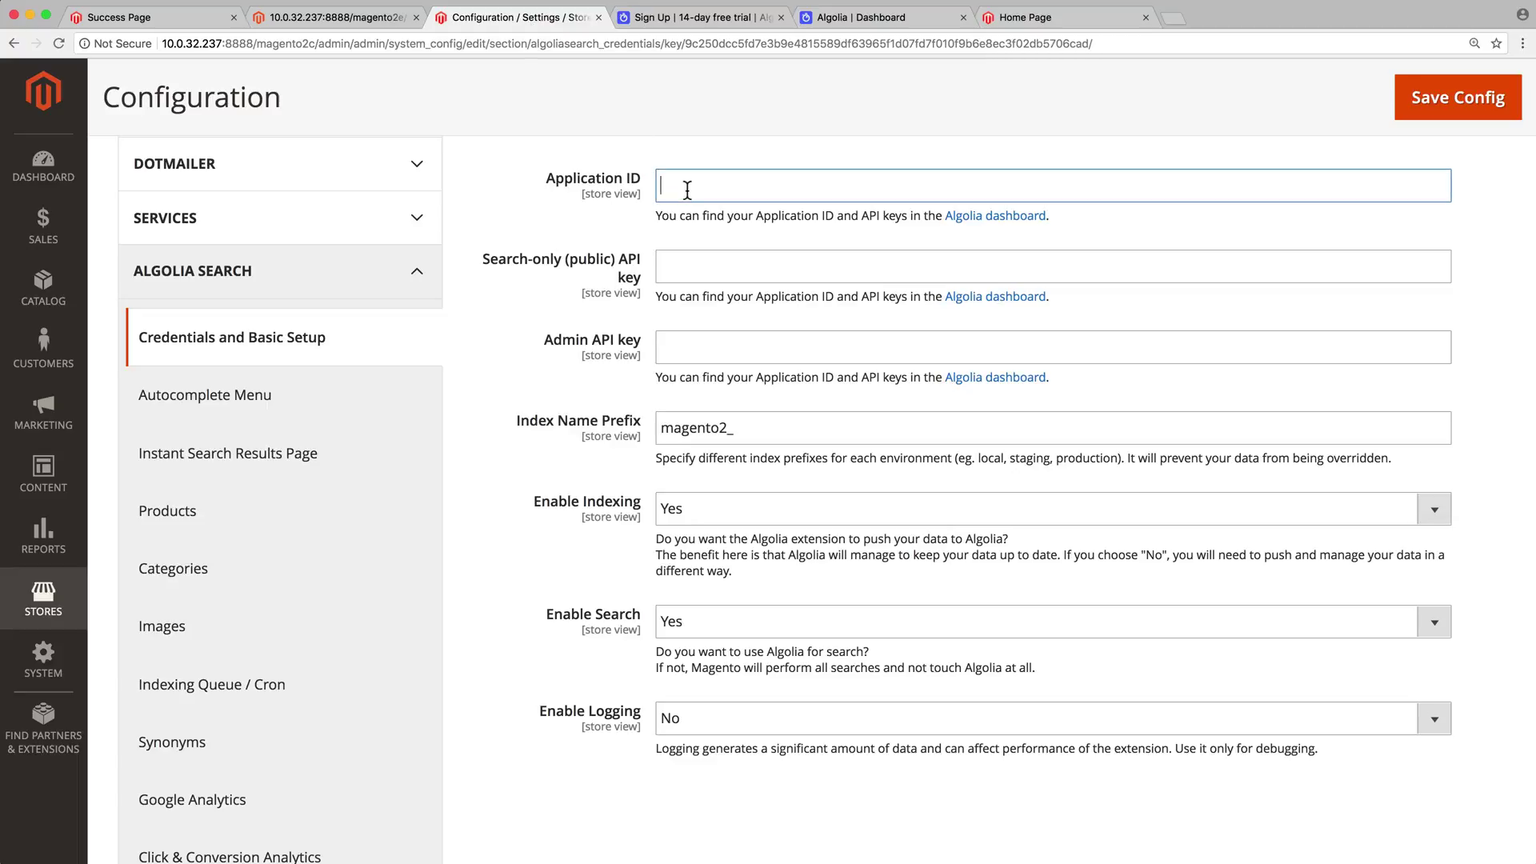
key(ctrl+v)
Copy the Search-Only API key into Magento's Search-only API key field
click(853, 19)
click(1443, 519)
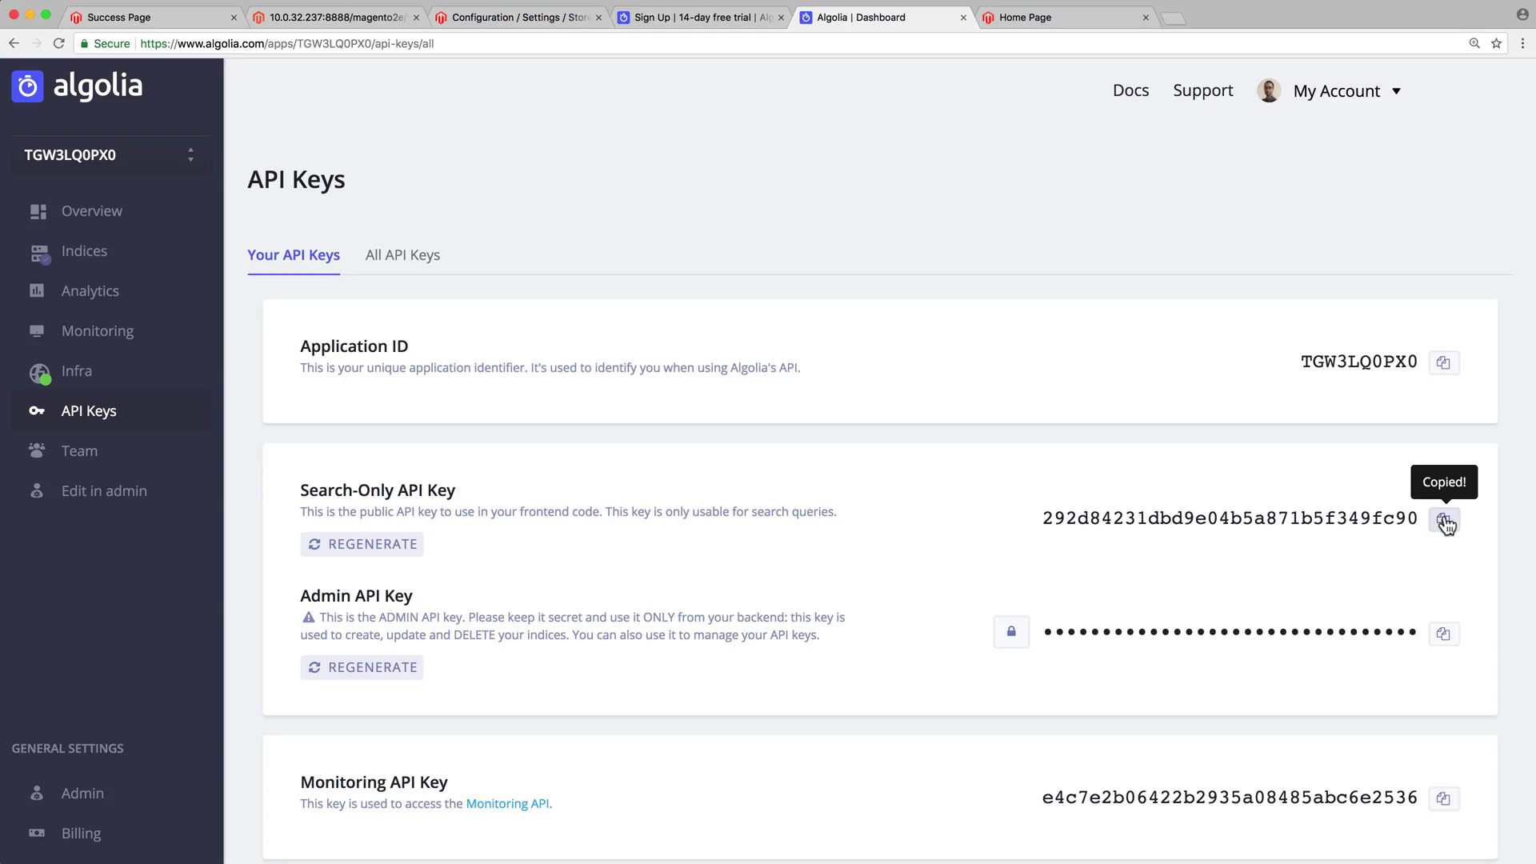
click(525, 19)
click(717, 264)
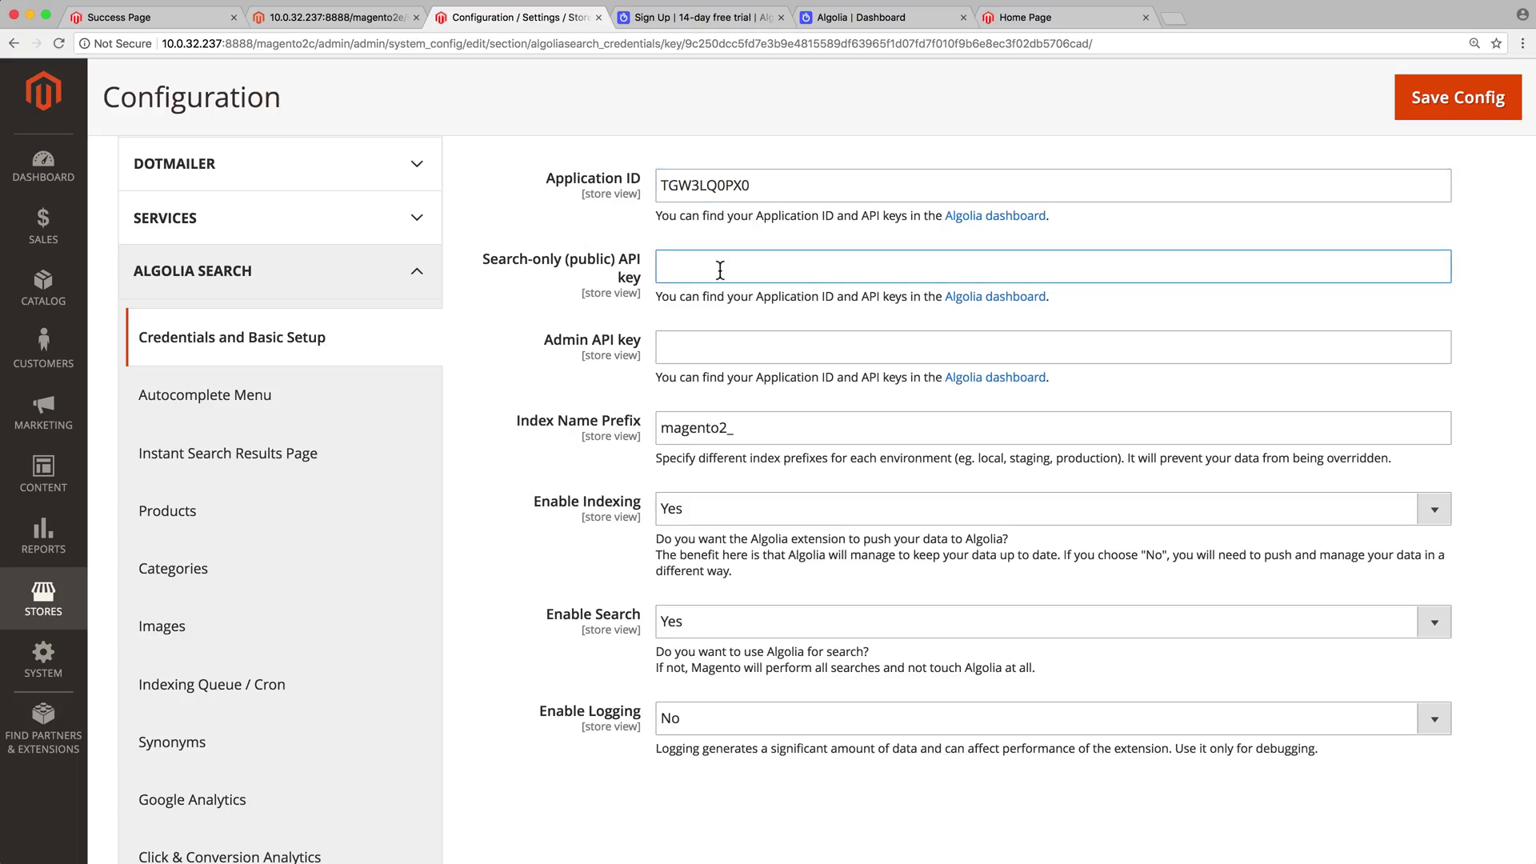
key(ctrl+v)
Paste the Admin API key into Magento's Admin API key field and save the configuration
click(876, 19)
click(1444, 631)
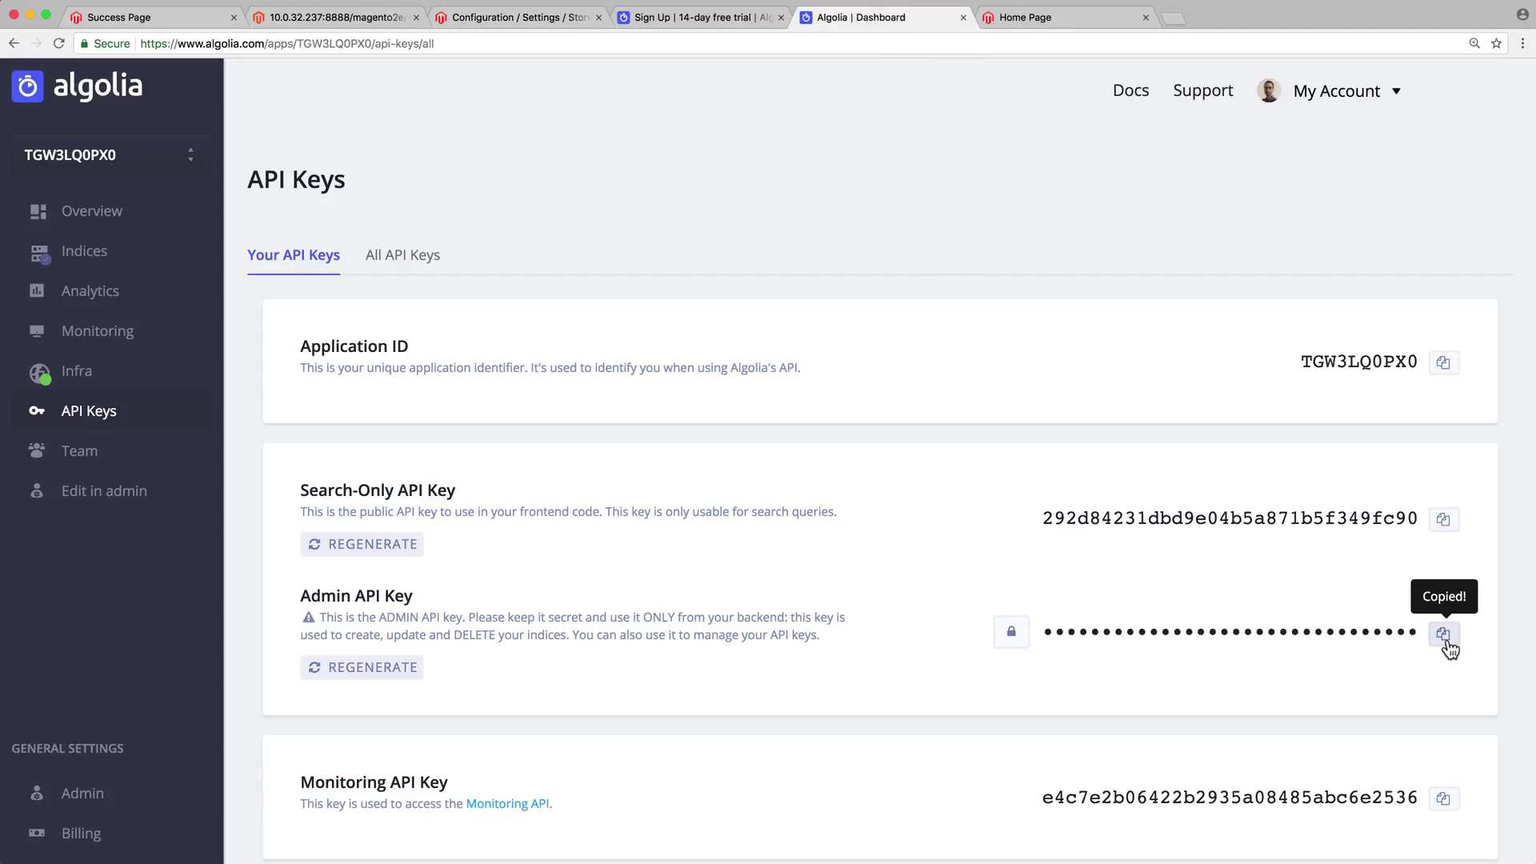
click(513, 18)
click(771, 350)
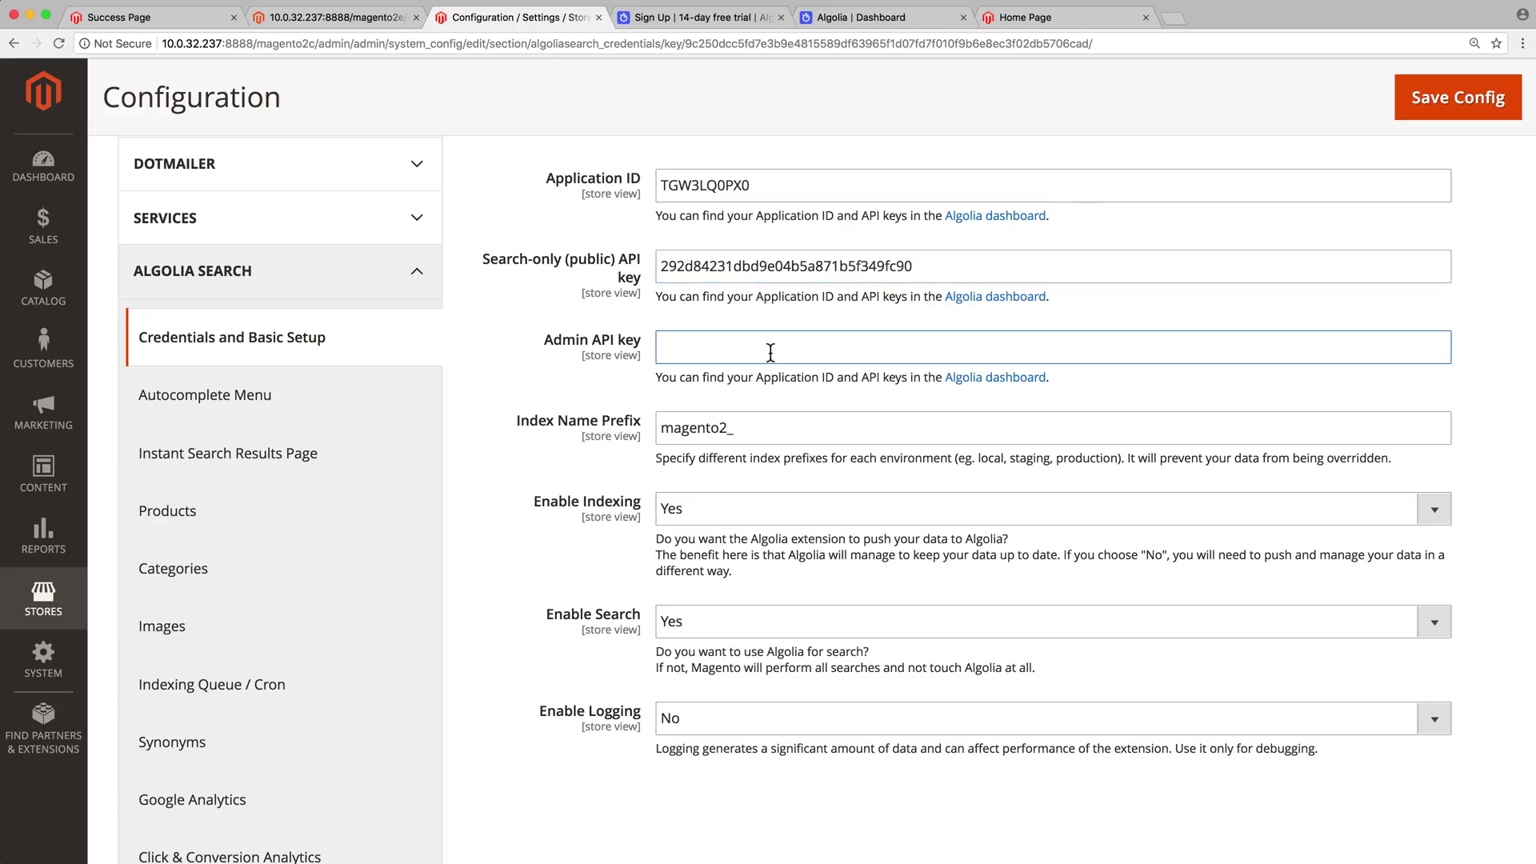
key(super+v)
click(1437, 109)
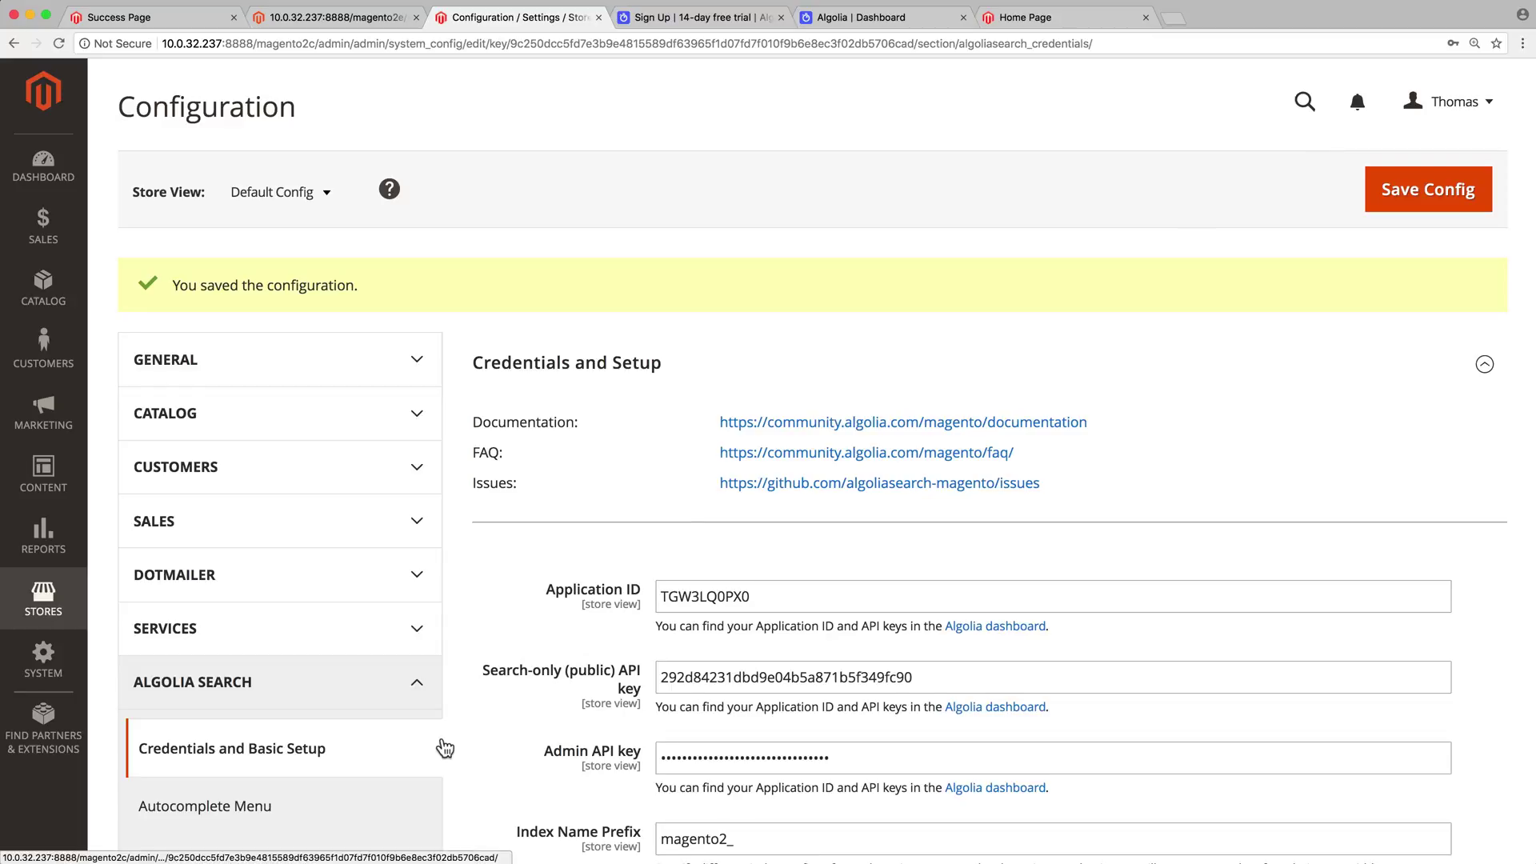
Set Enable Instant Search Results Page to Yes and save the configuration
scroll(442, 746, down, 5)
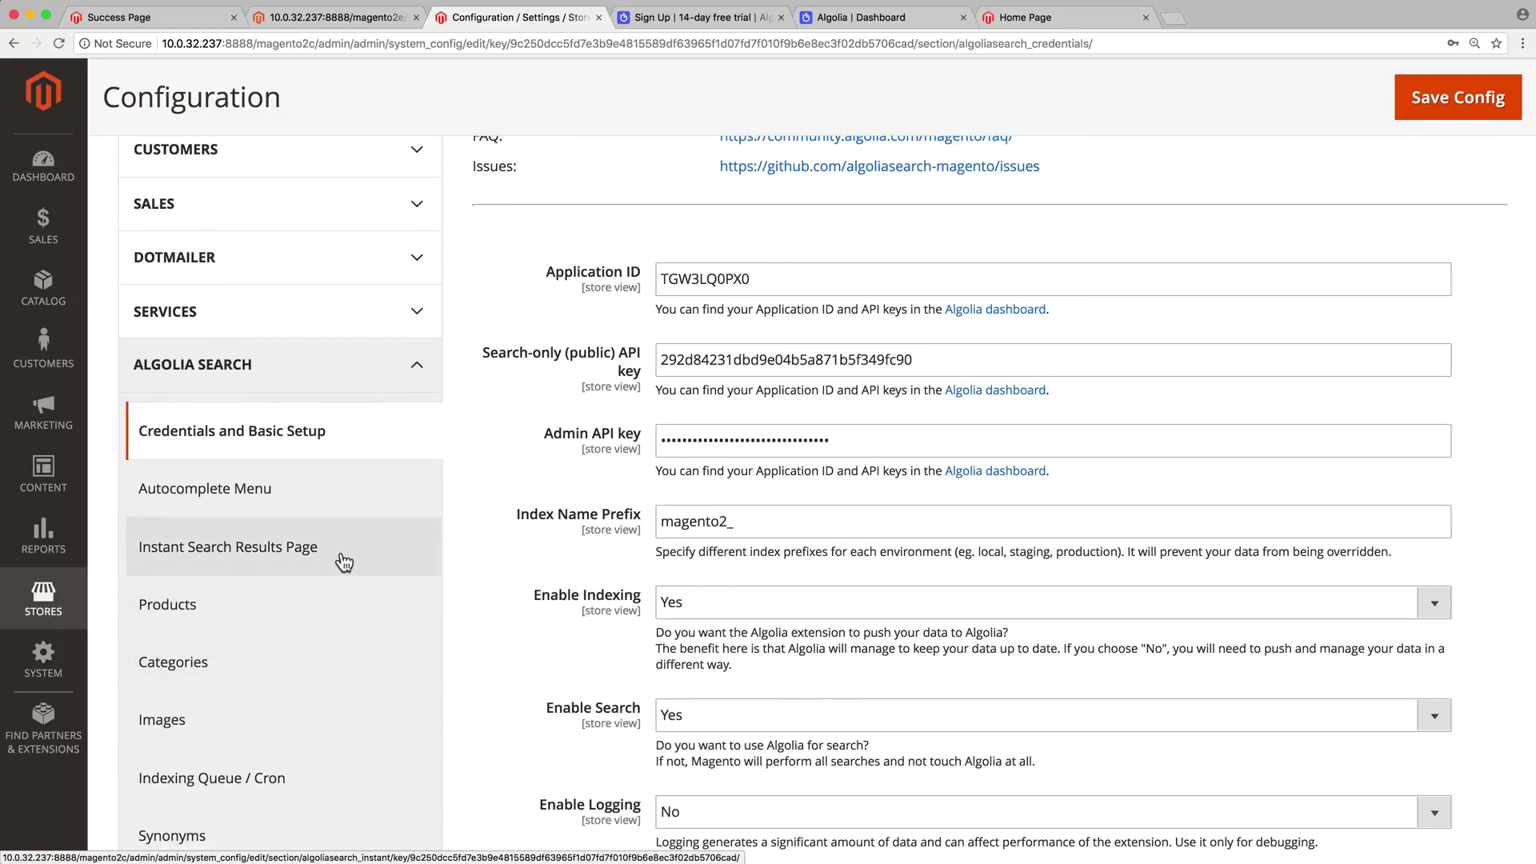
click(344, 563)
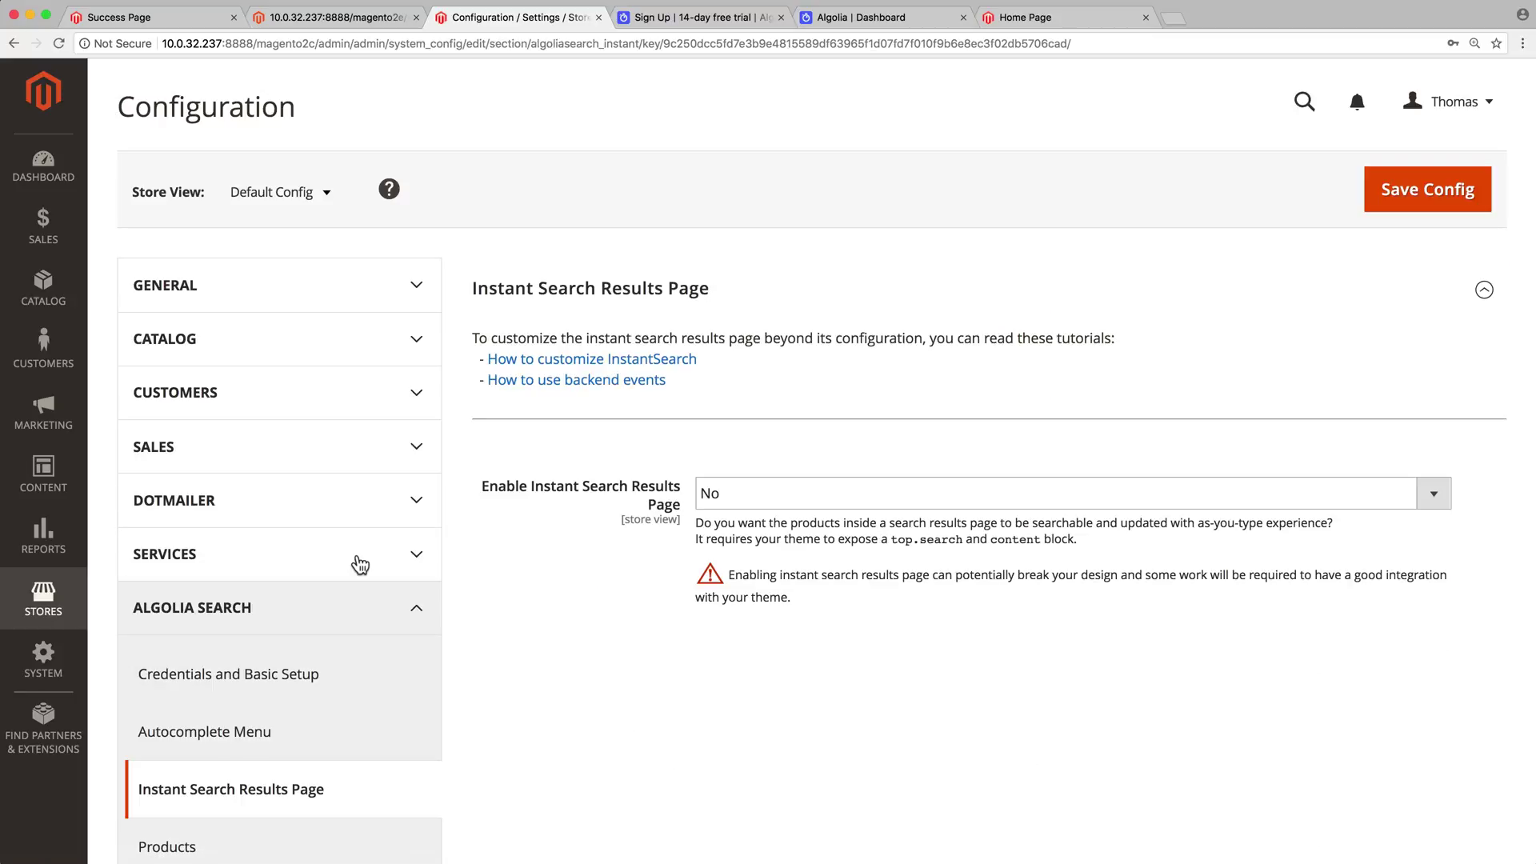
click(907, 496)
click(905, 478)
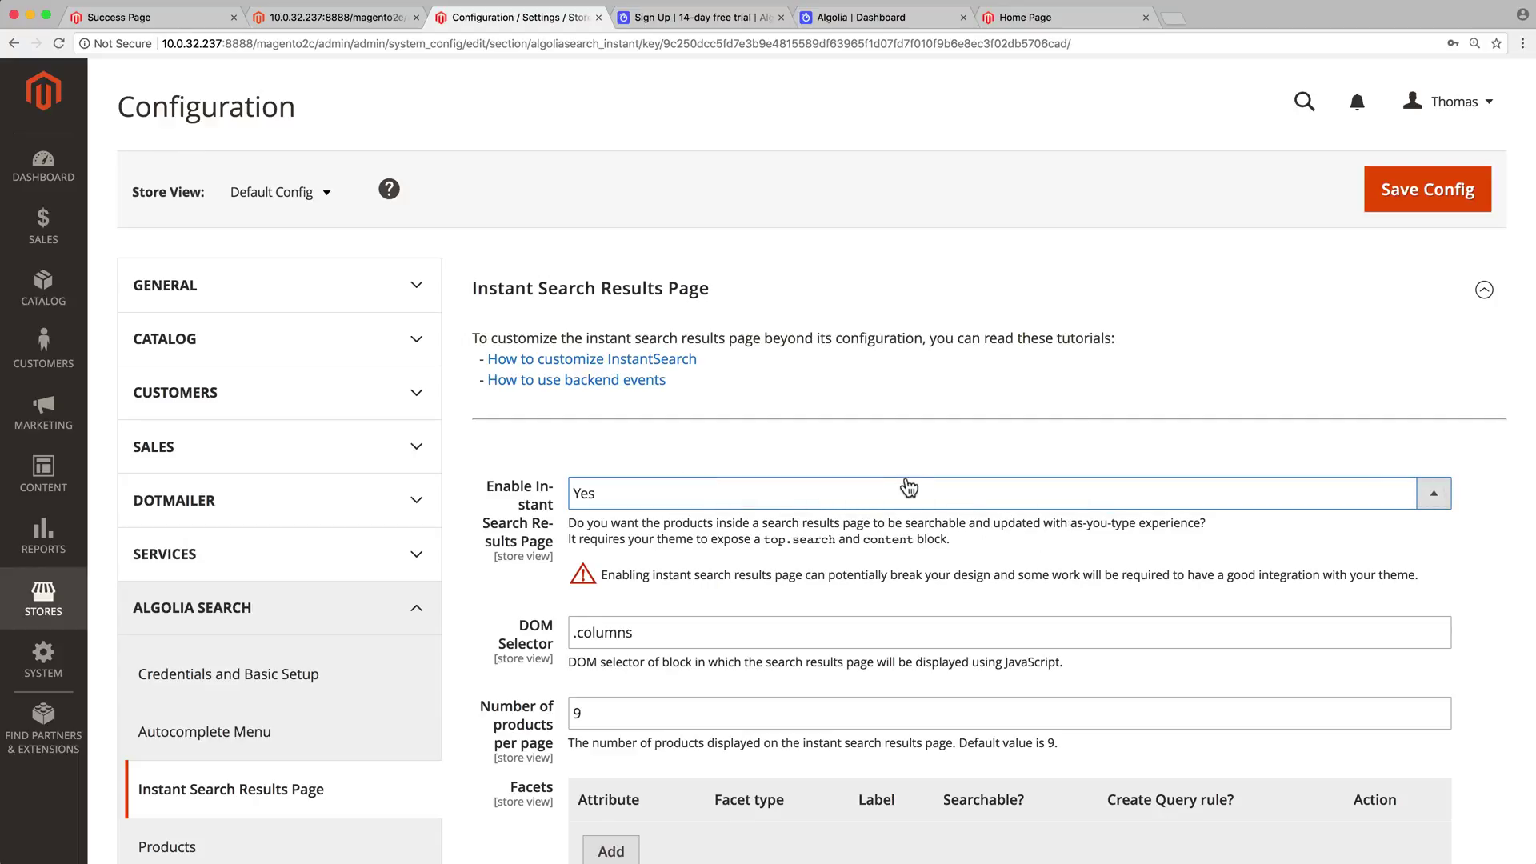
click(1434, 206)
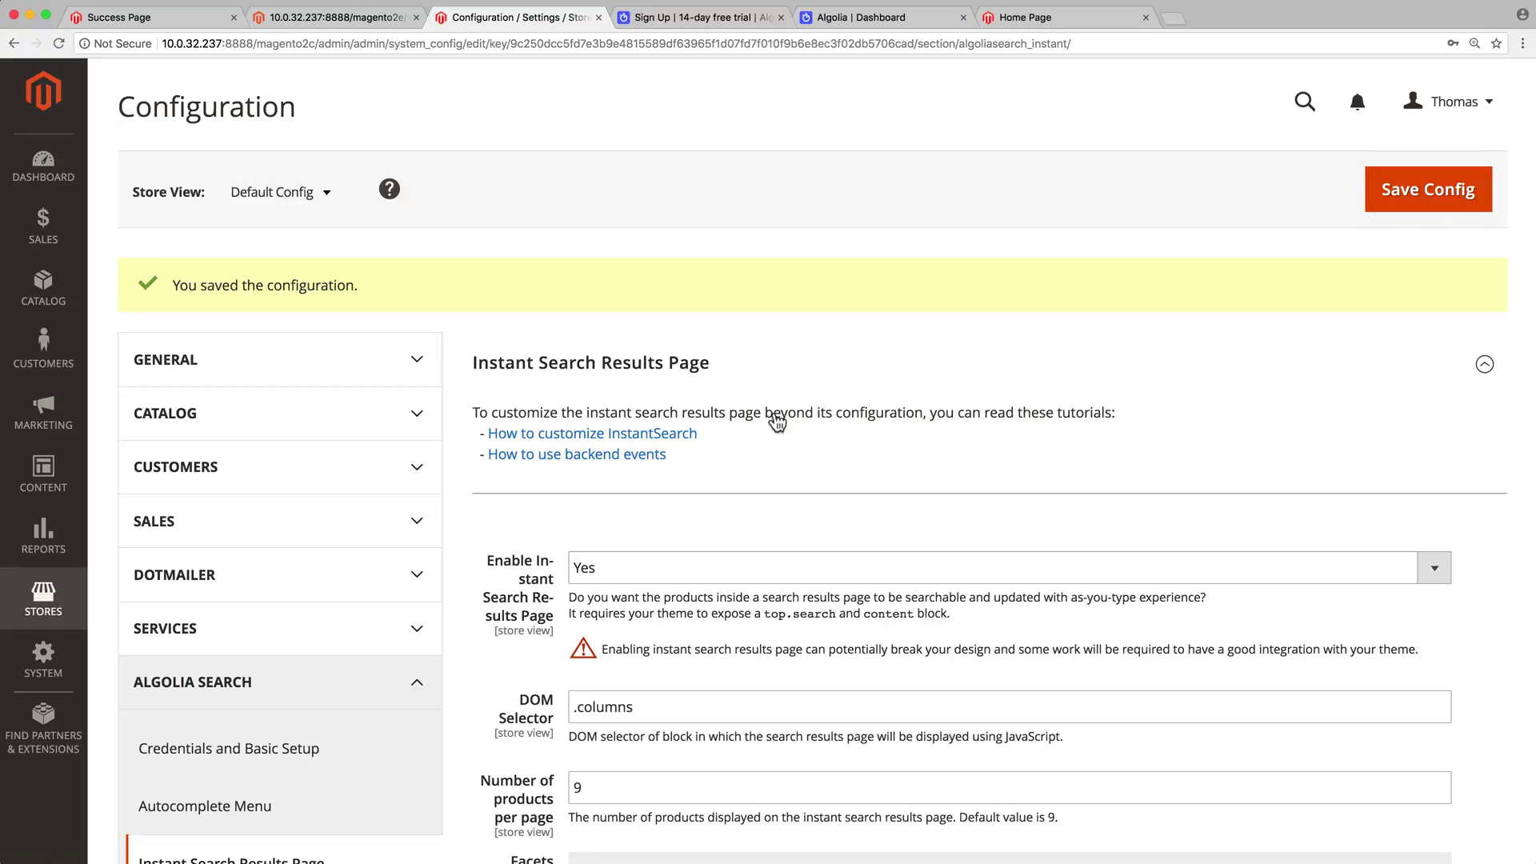
Refresh the invalidated Configuration and Page Cache types in Cache Management
click(43, 664)
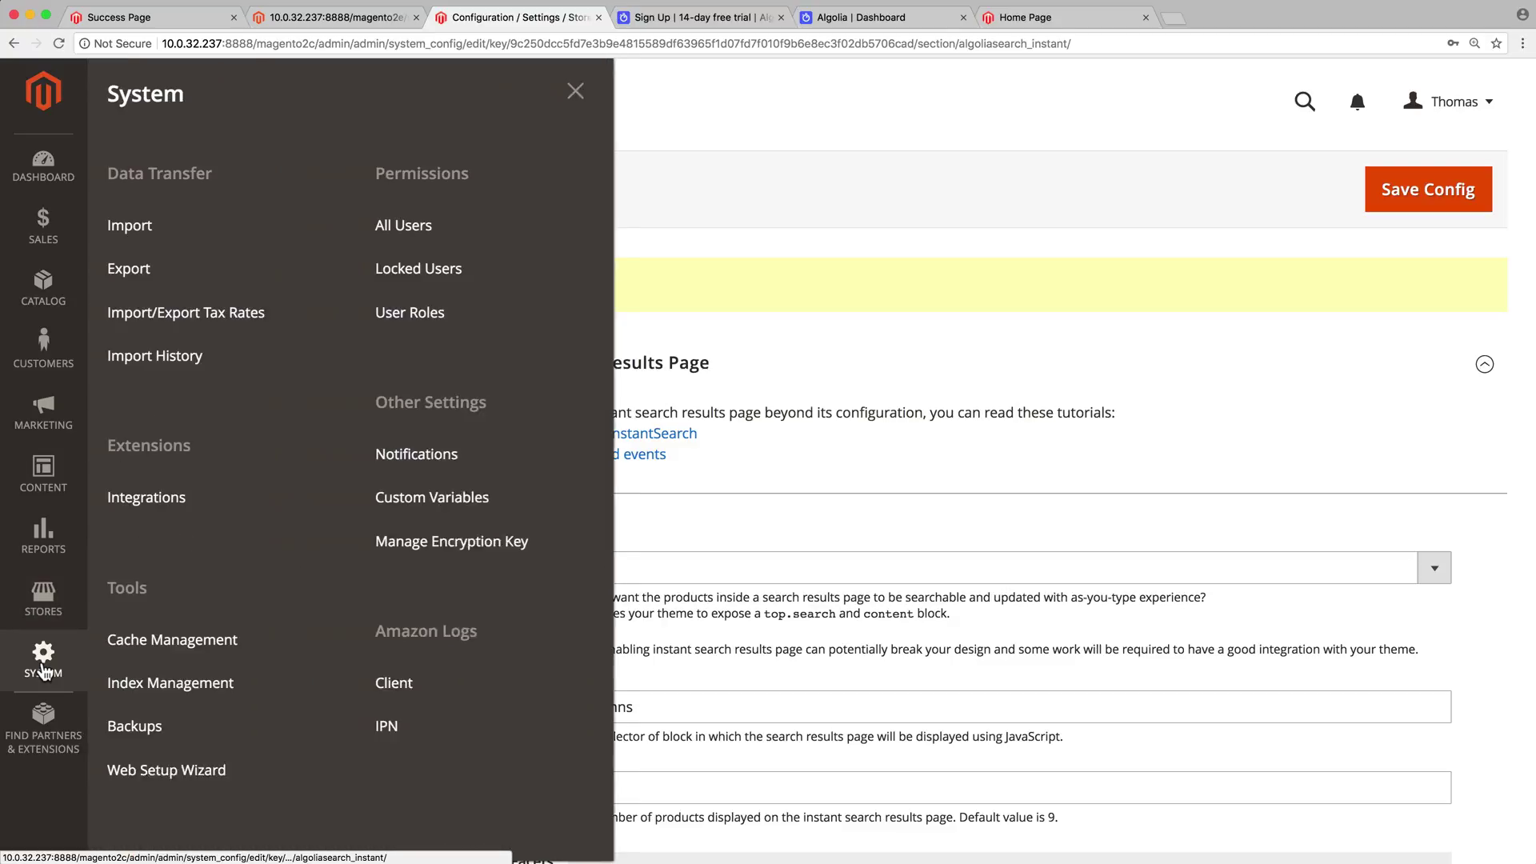
click(275, 650)
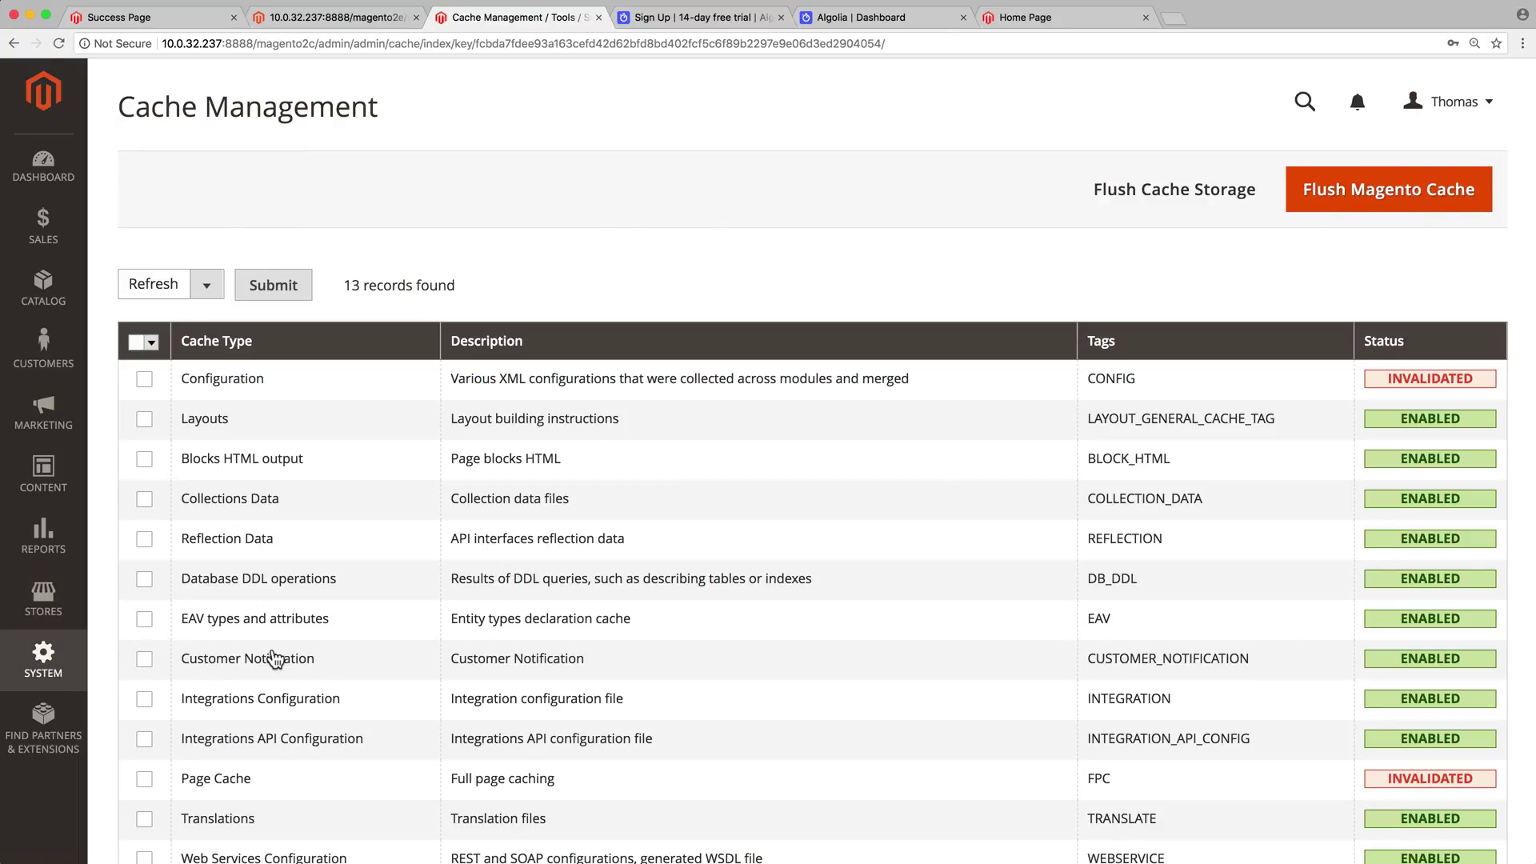
click(145, 380)
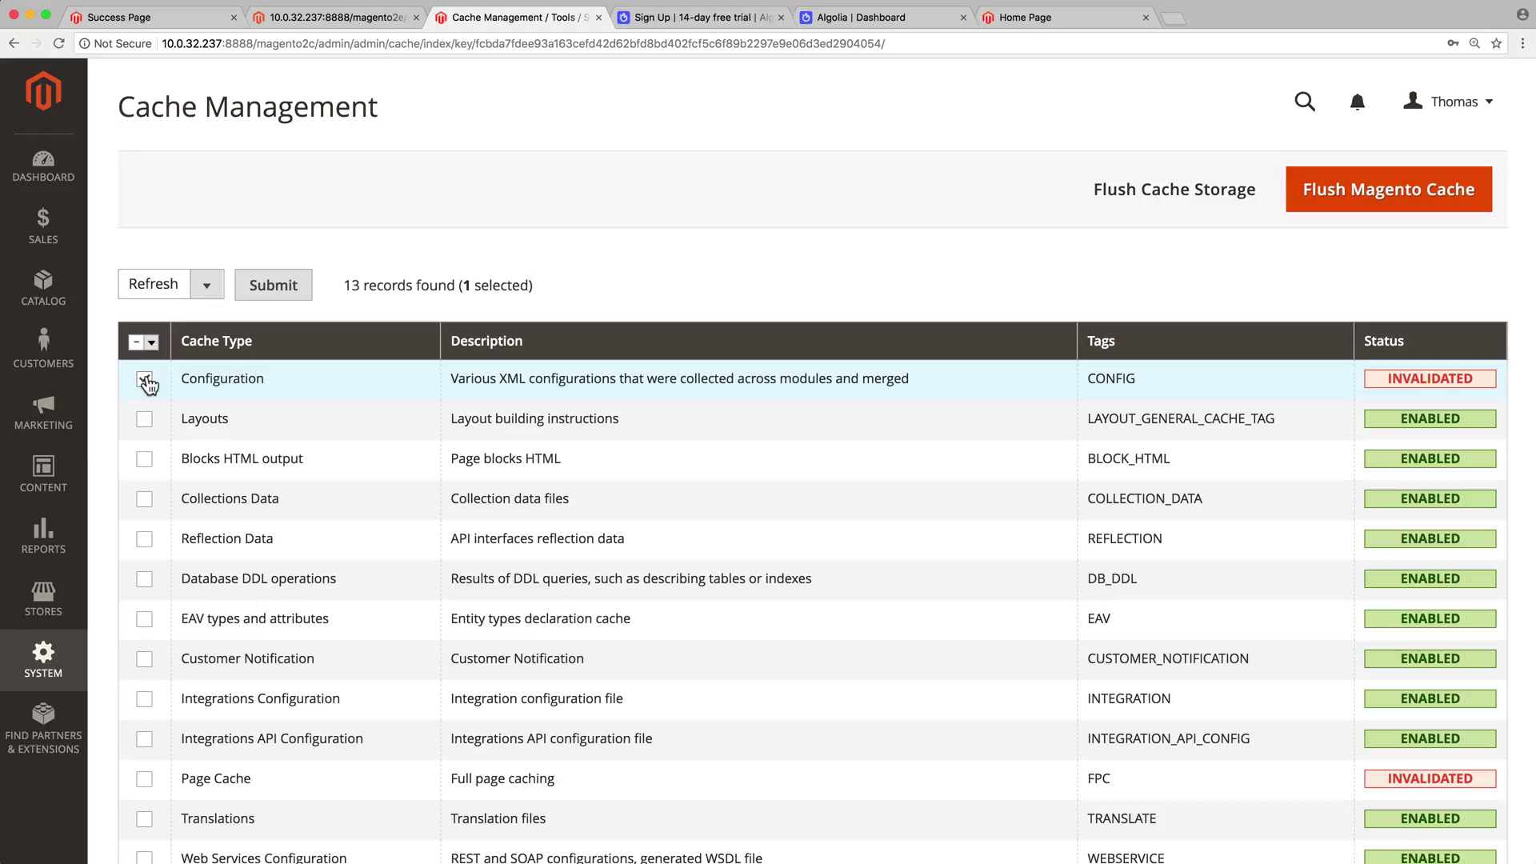
click(144, 780)
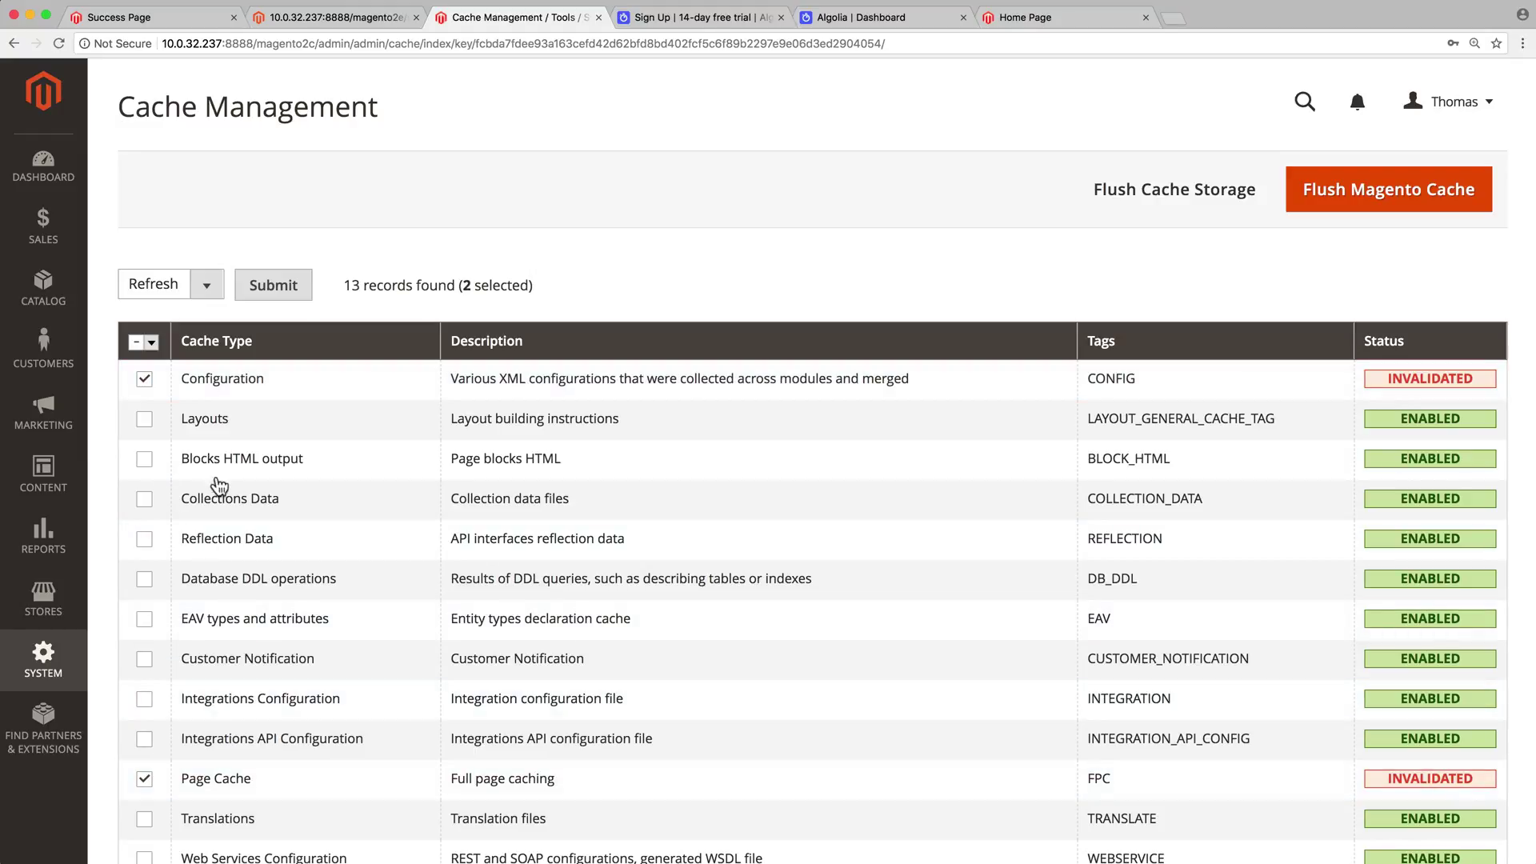
click(273, 301)
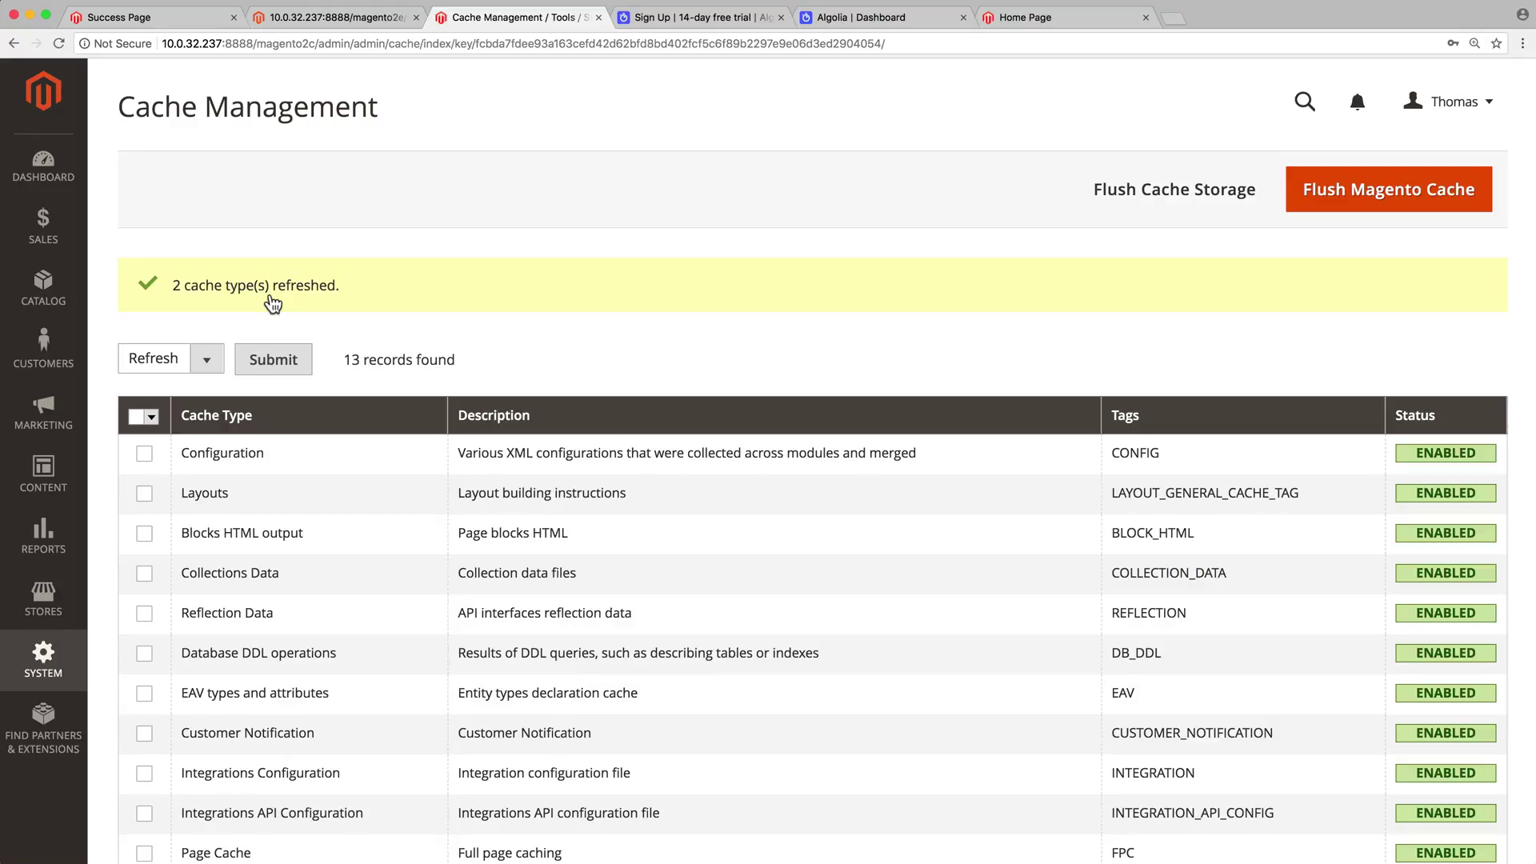
From the magento directory, run php bin/magento indexer:reindex for the five Algolia indexes, then hide Terminal
key(super+Tab)
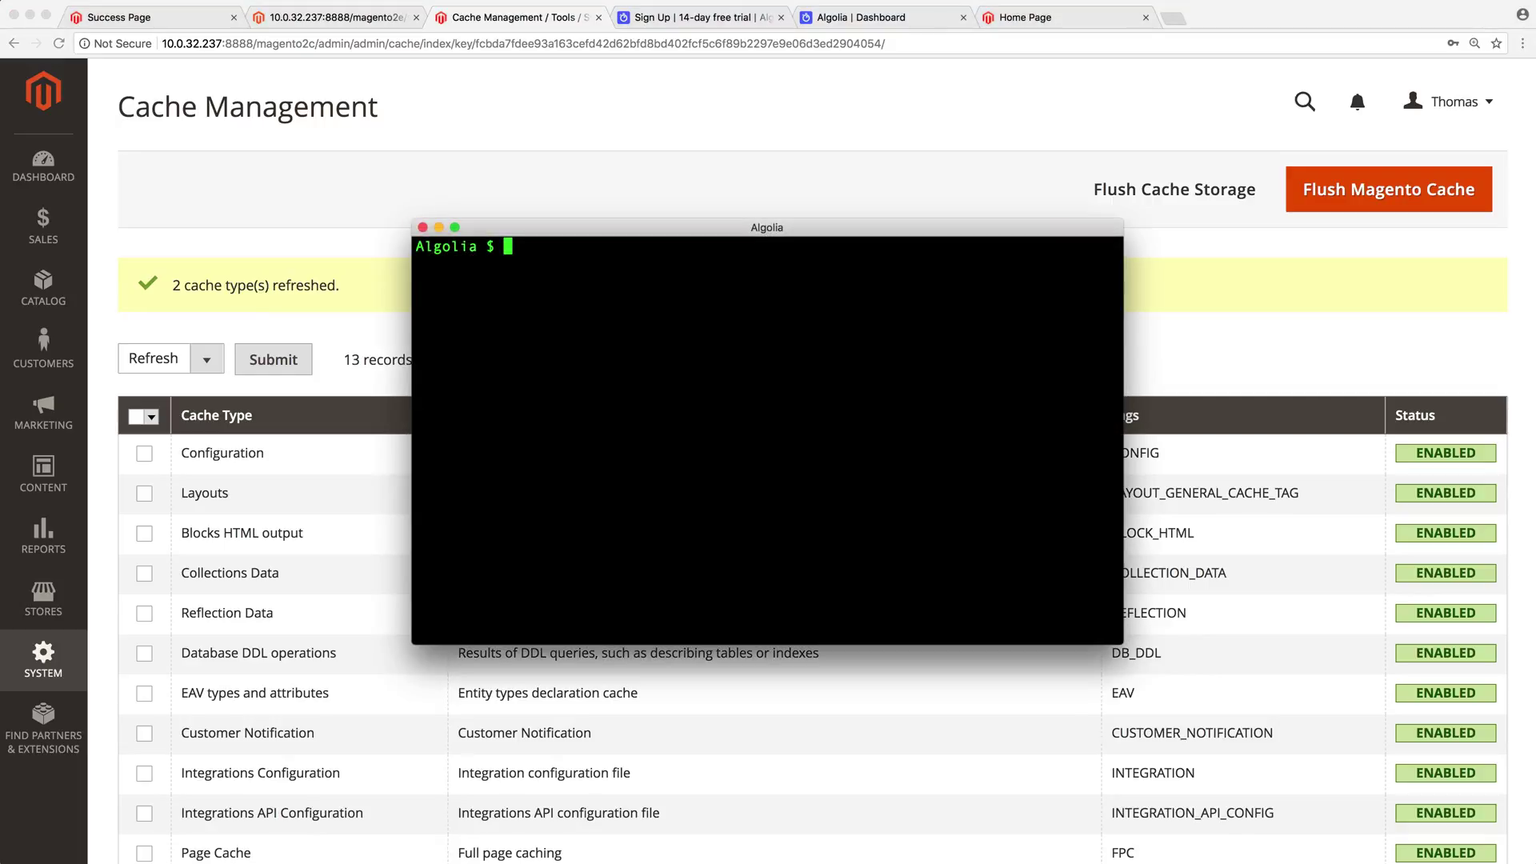
text(cd magento)
key(Return)
text(php bin/magento indexer:reindex algolia_products algolia_categories algolia_pages algolia_suggestions algolia_additional_sections)
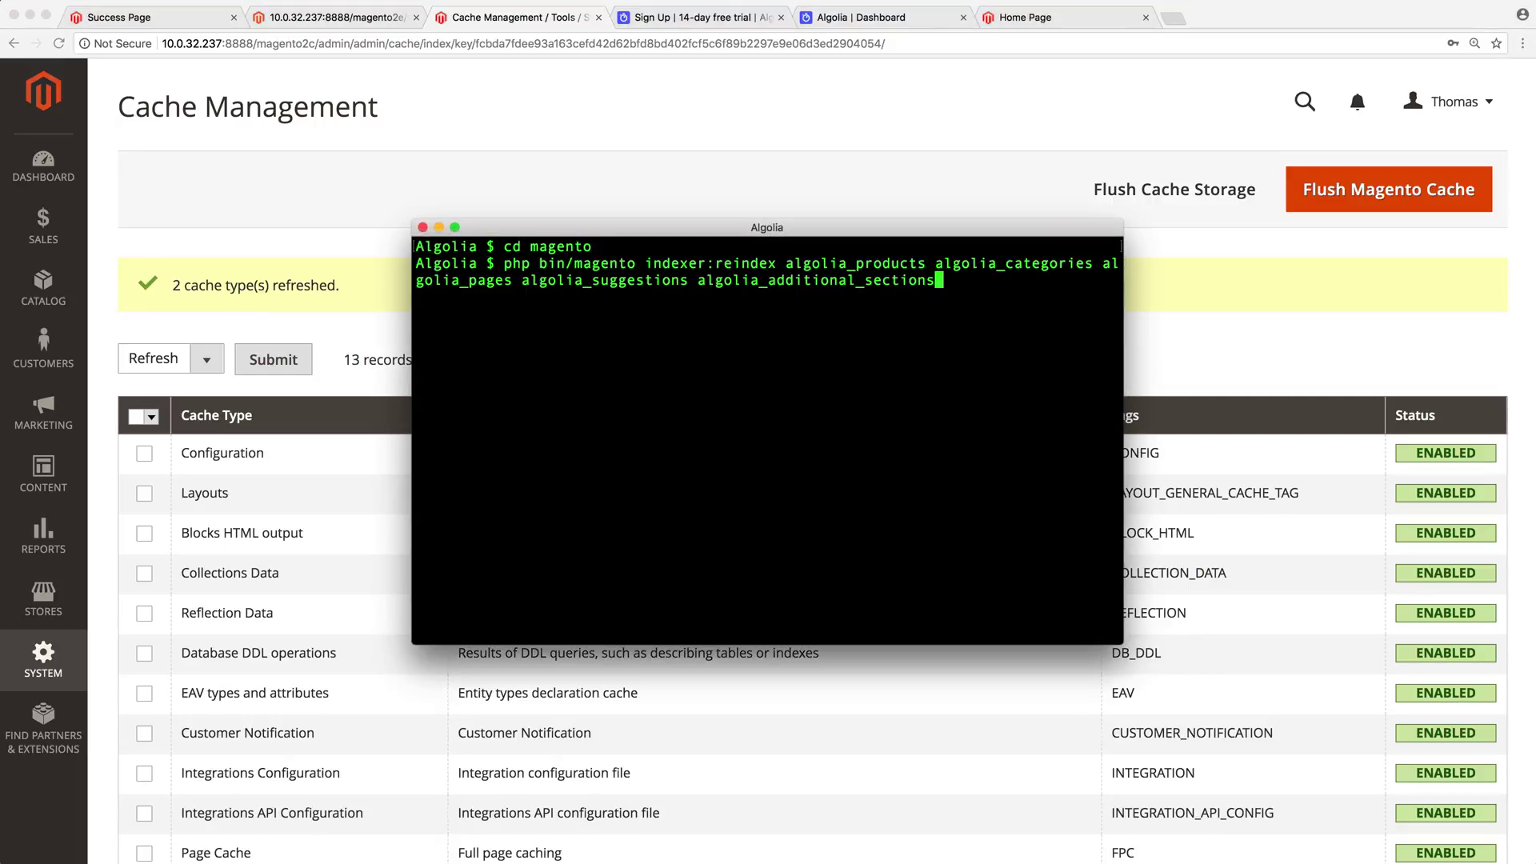
key(Return)
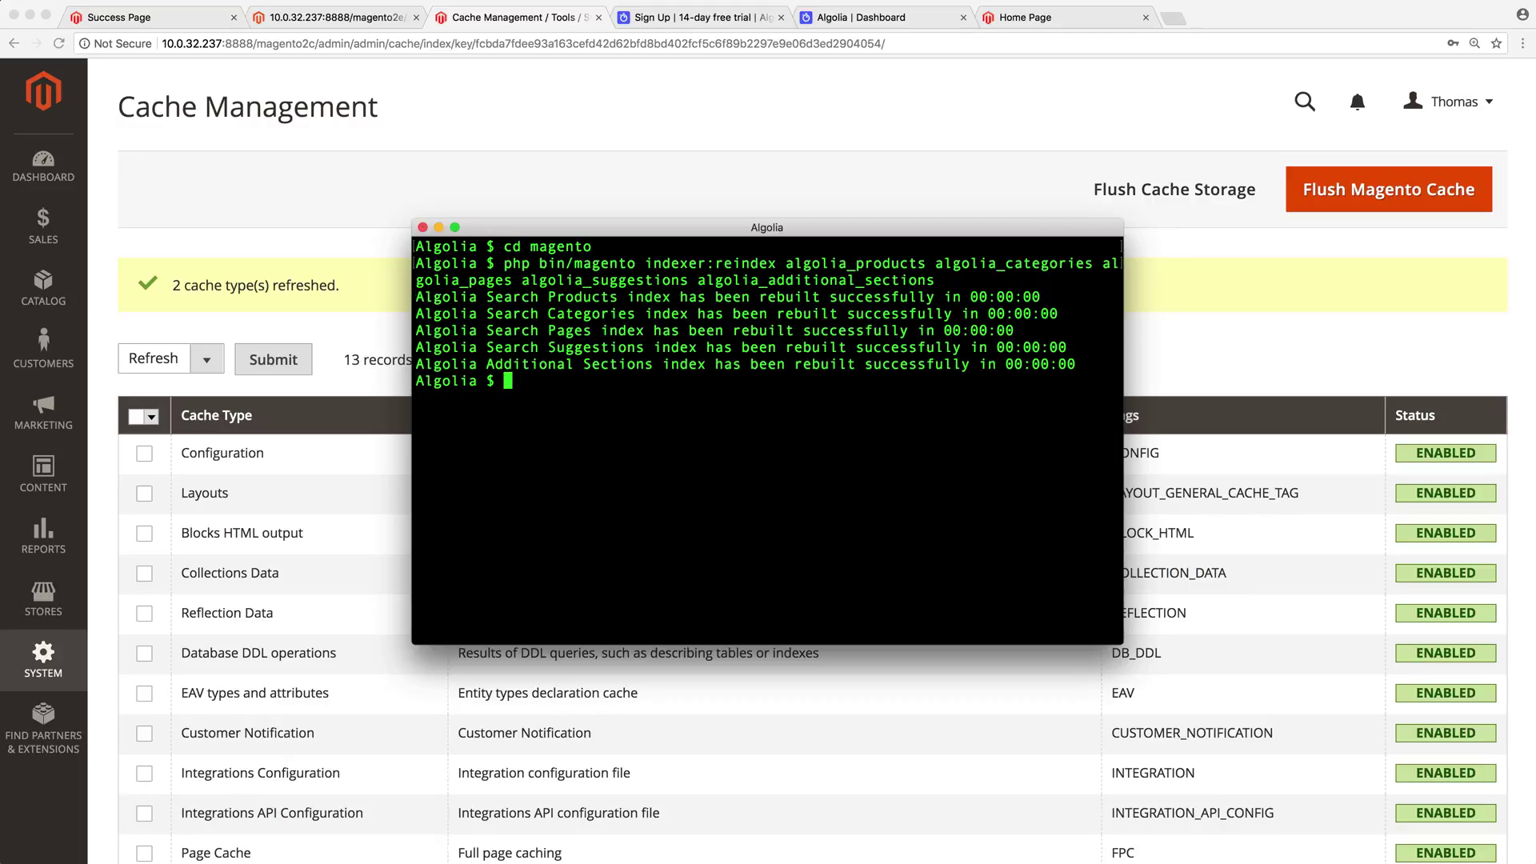
drag(504, 263, 946, 279)
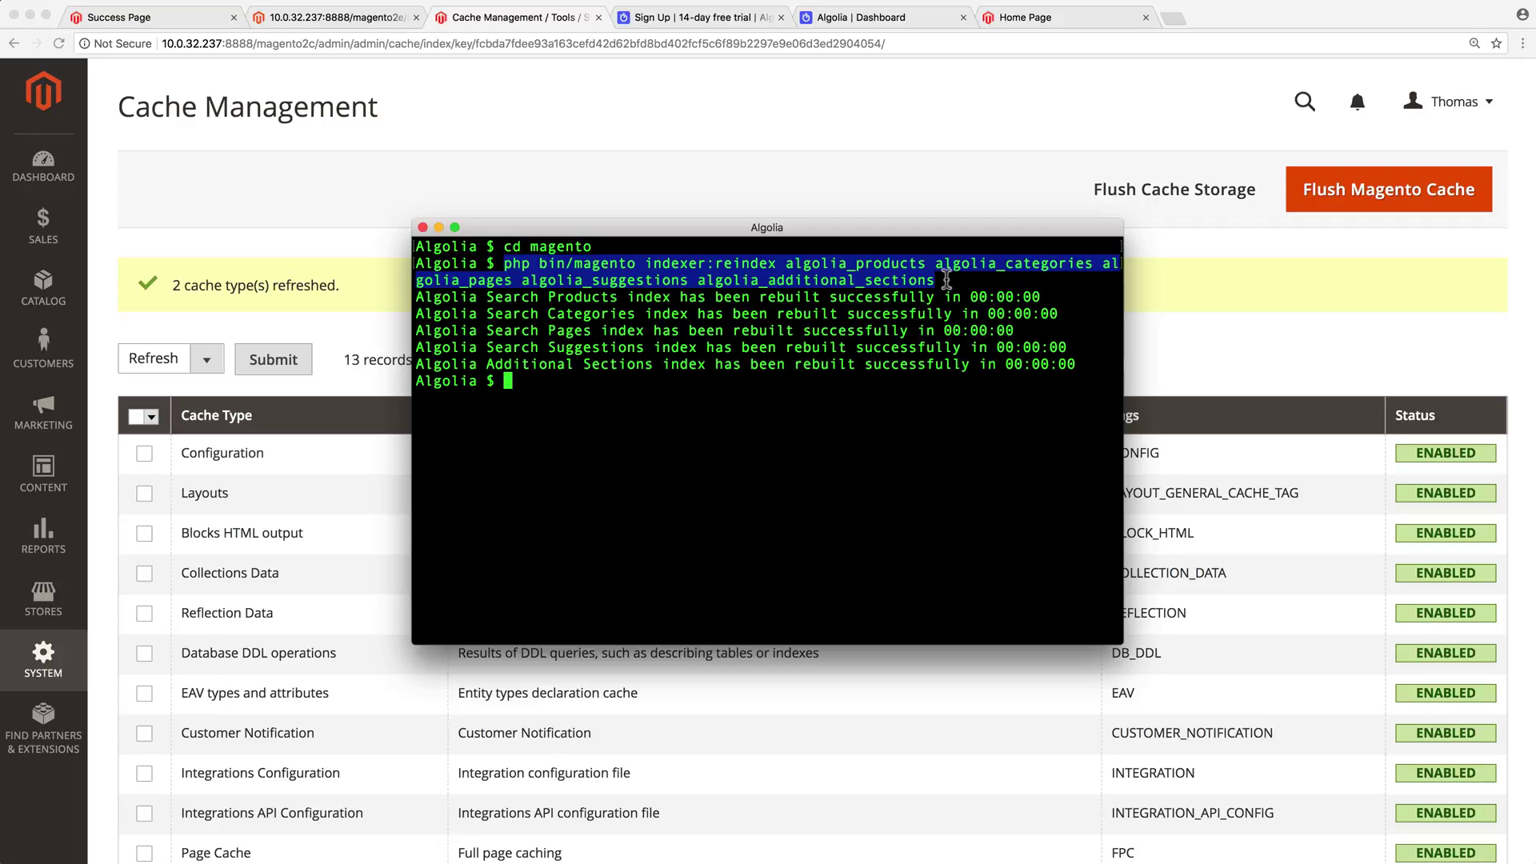
key(super+h)
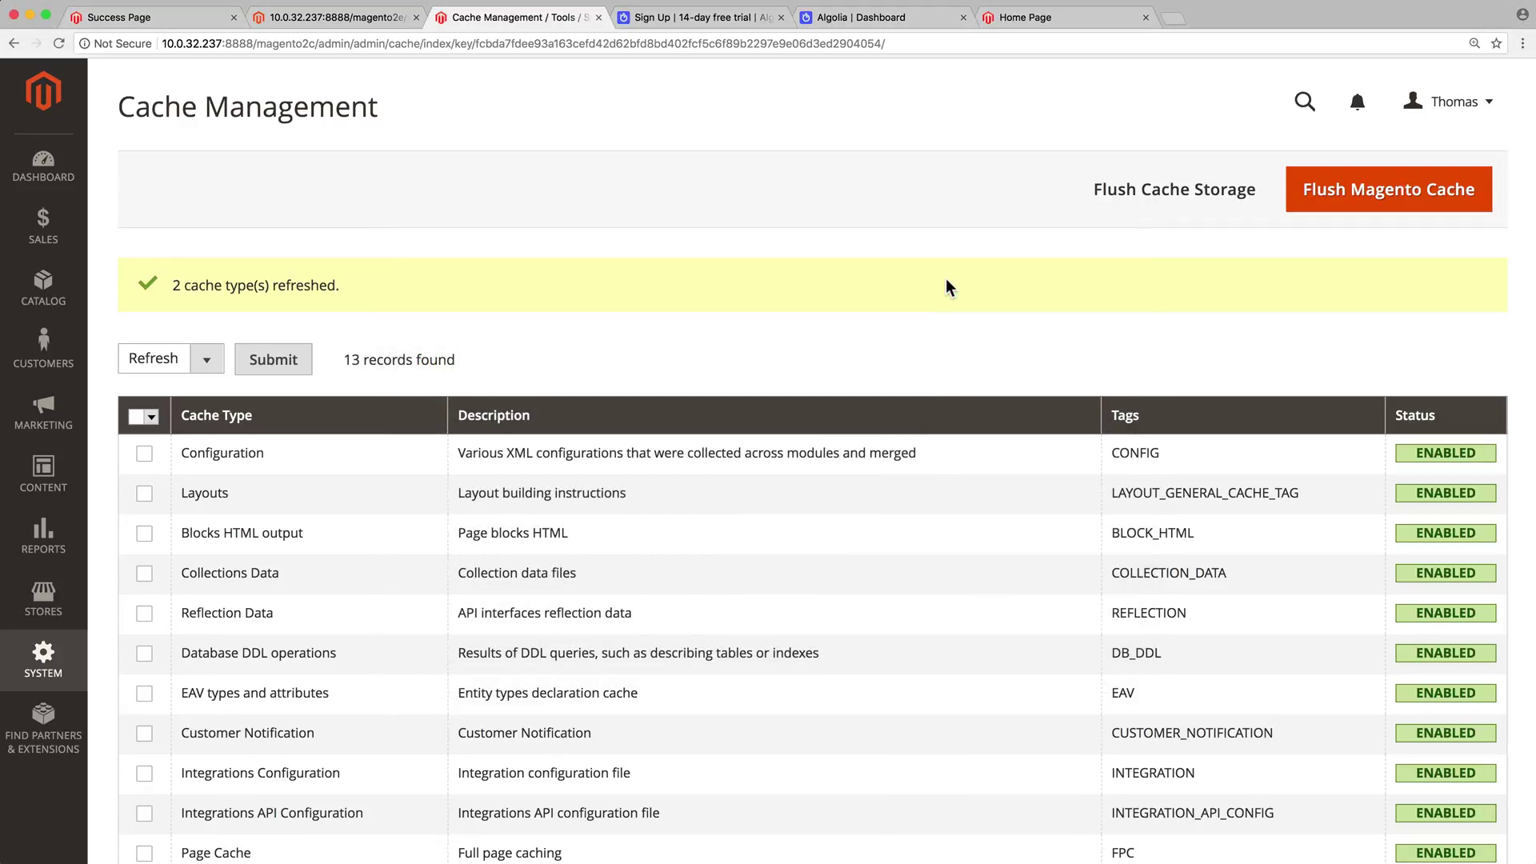
Search the Luma storefront for 'tee', showing Algolia autocomplete and 24 results
click(1063, 21)
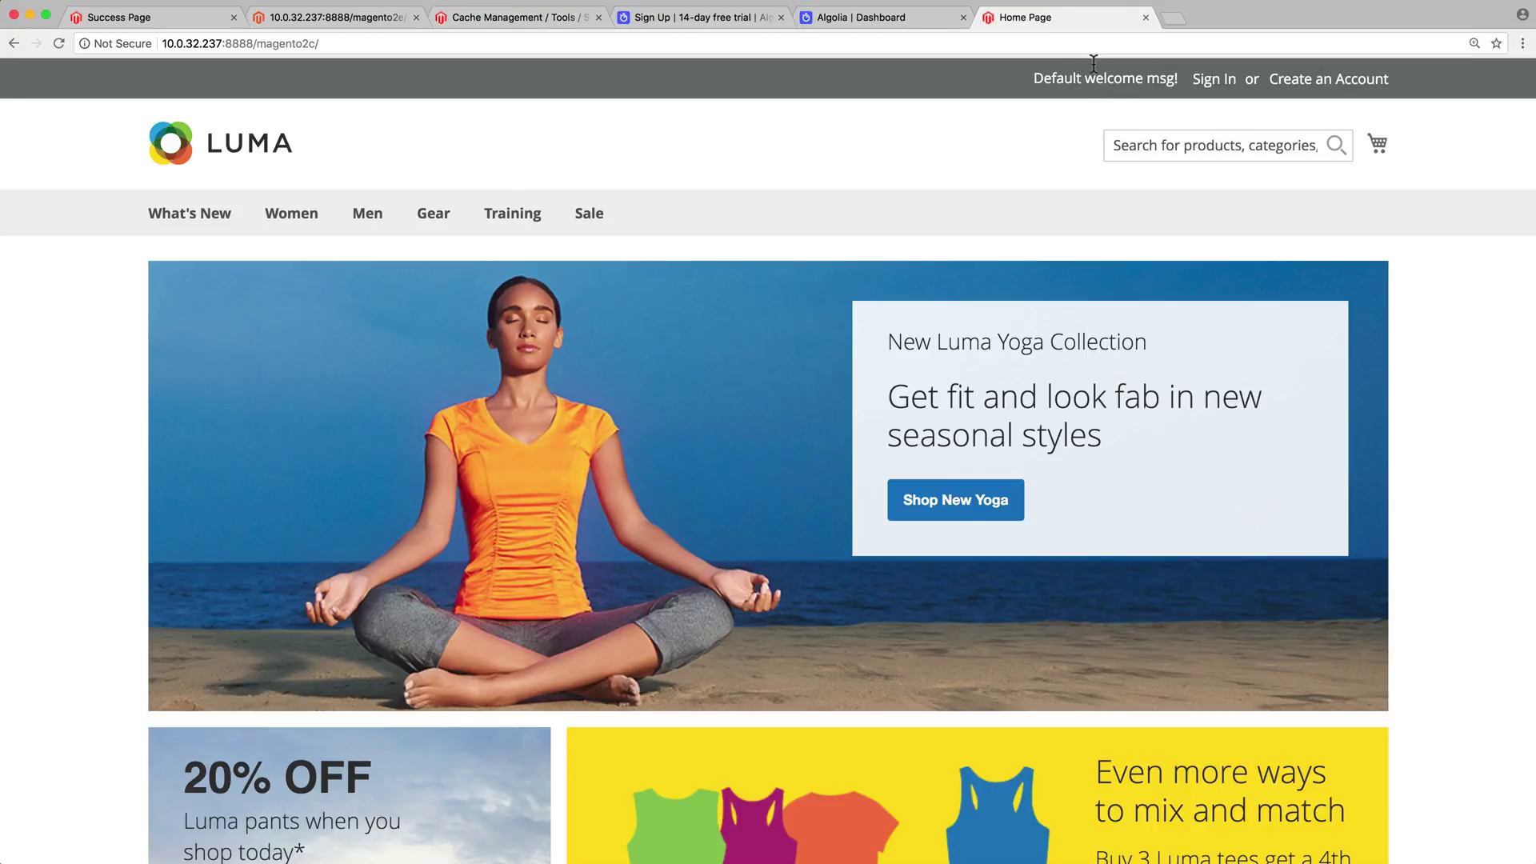
click(1124, 136)
text(te)
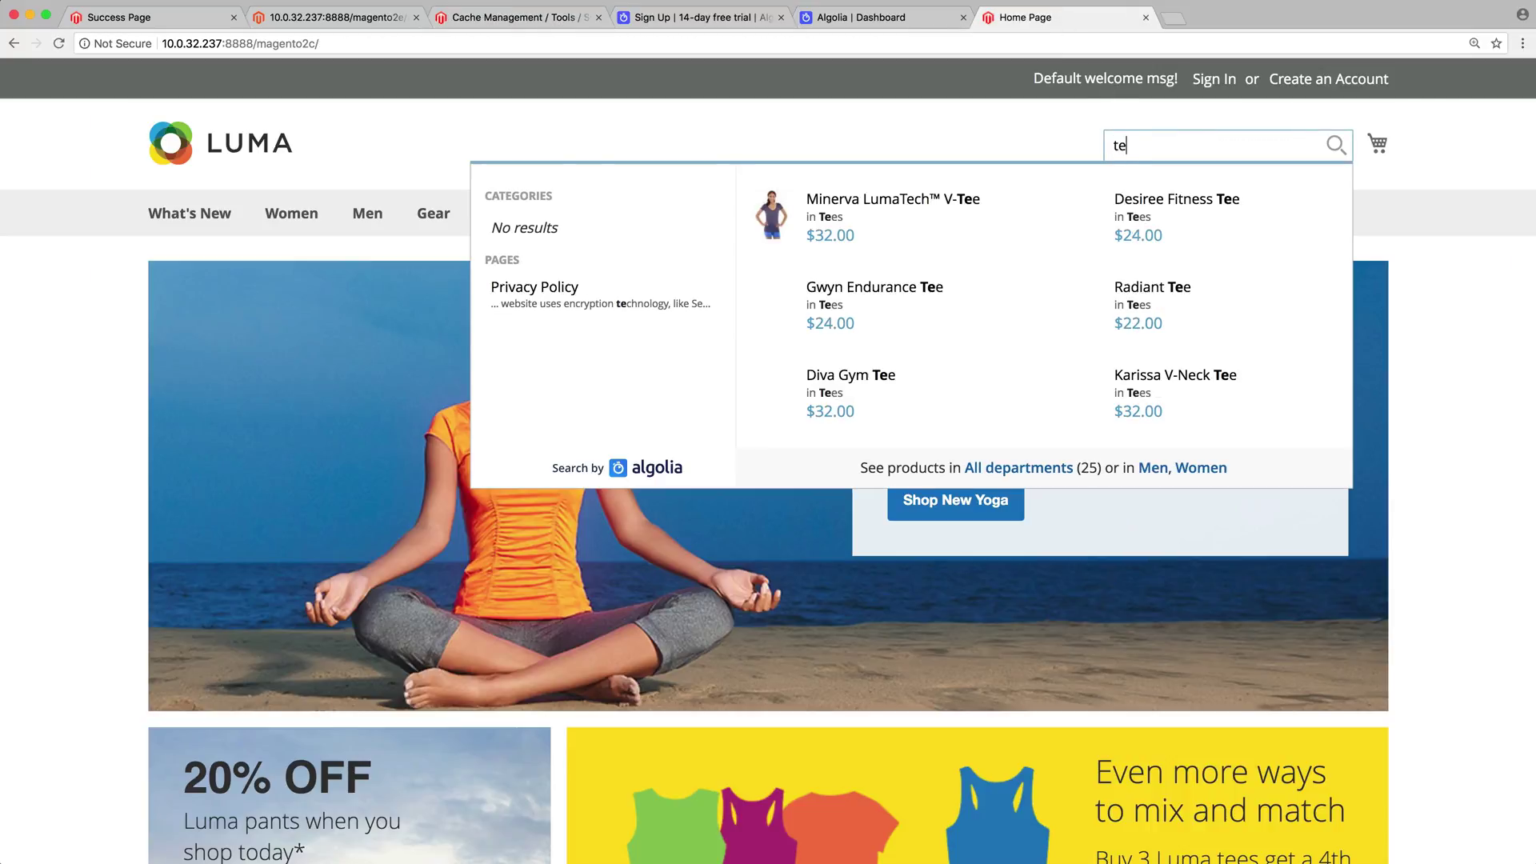
text(e)
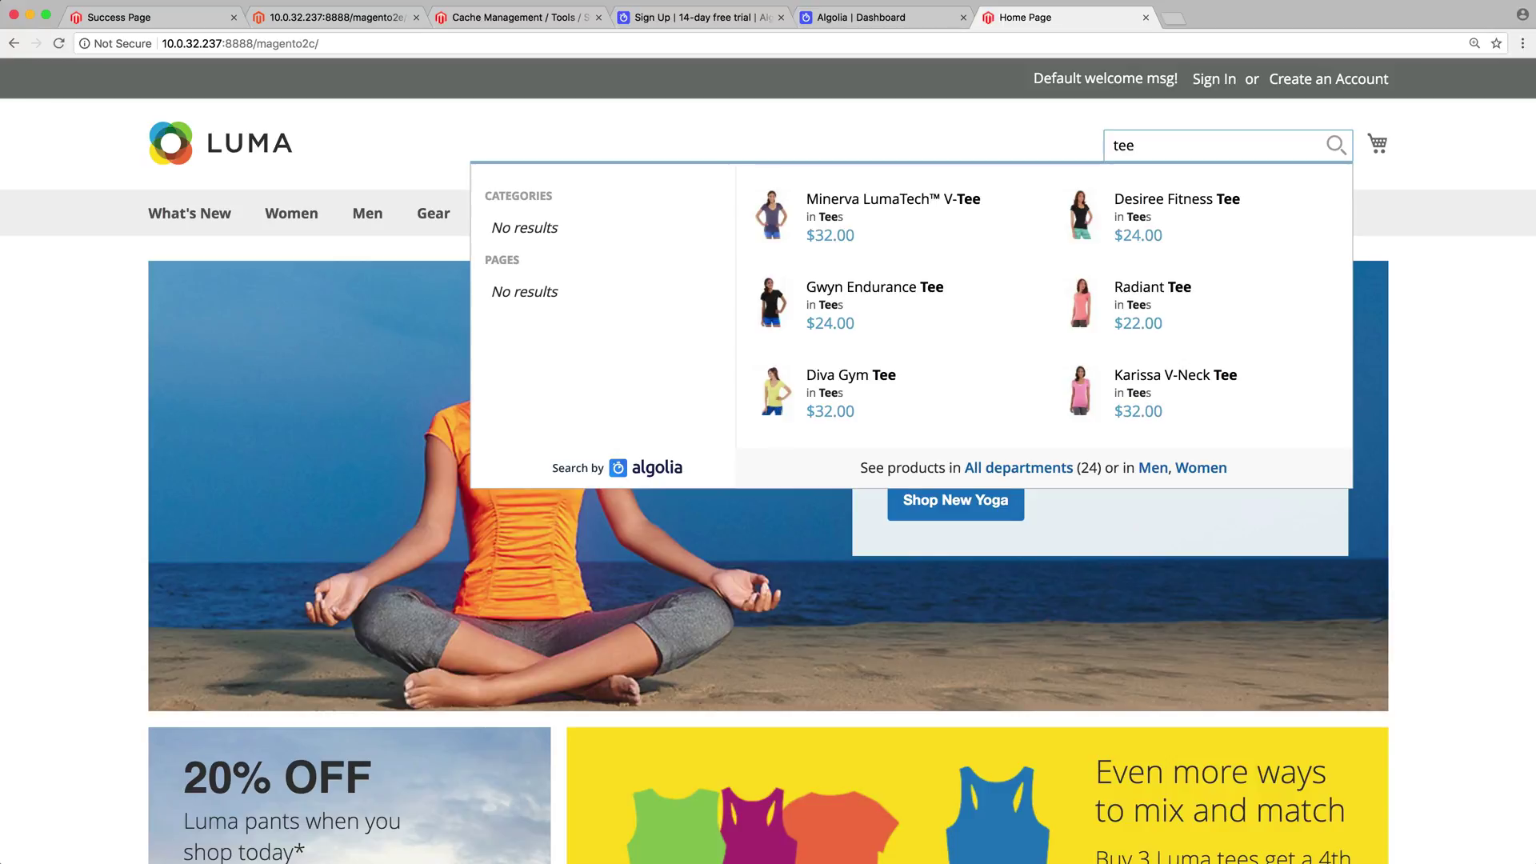
key(Return)
Filter the 'tee' results to the Men category and prices up to 28, leaving 5 tees
scroll(768, 461, down, 3)
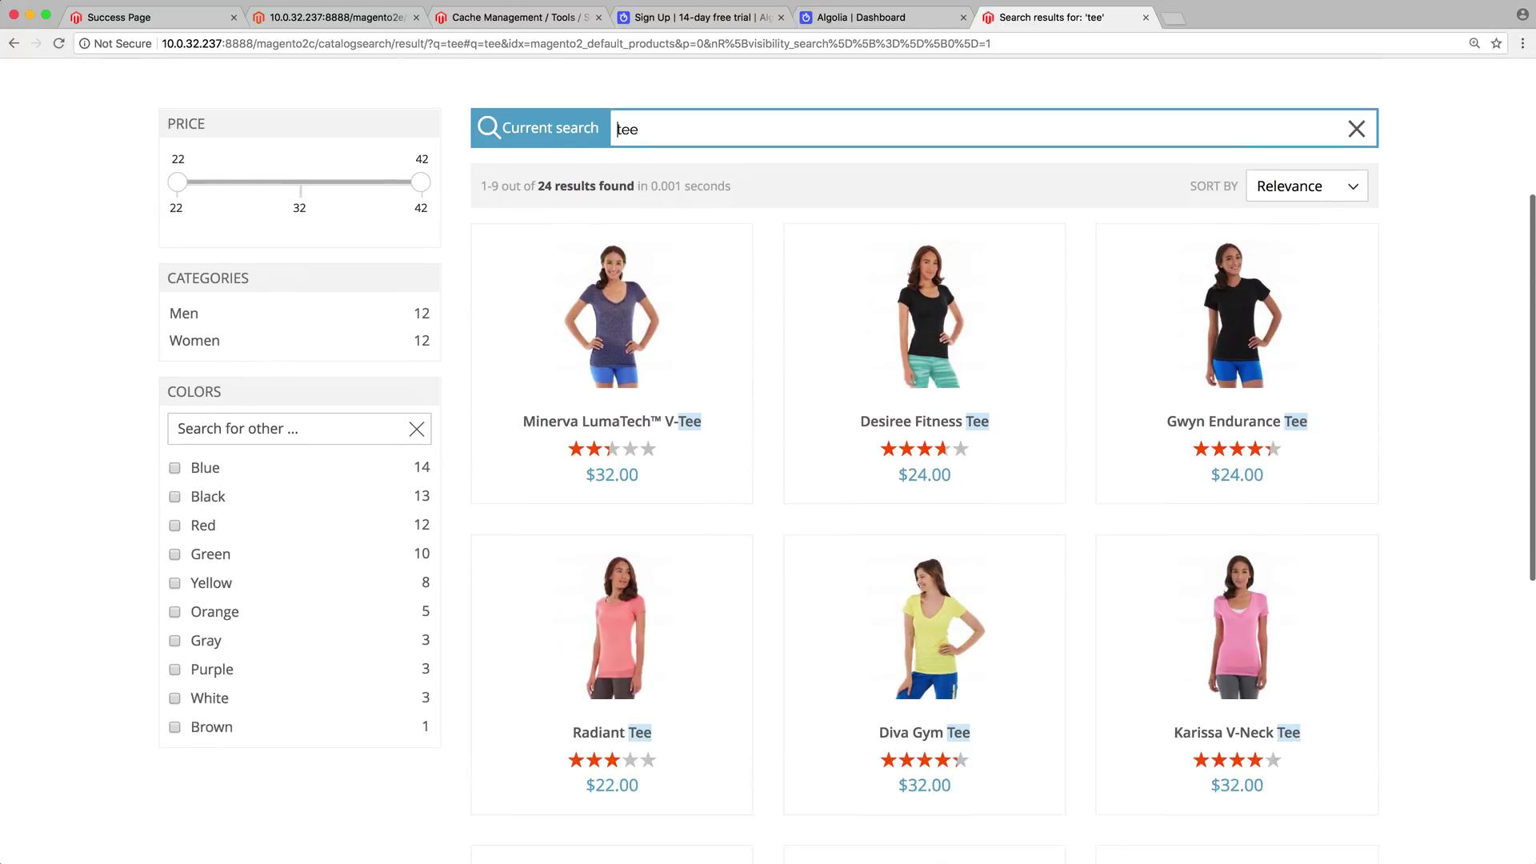
scroll(823, 164, up, 1)
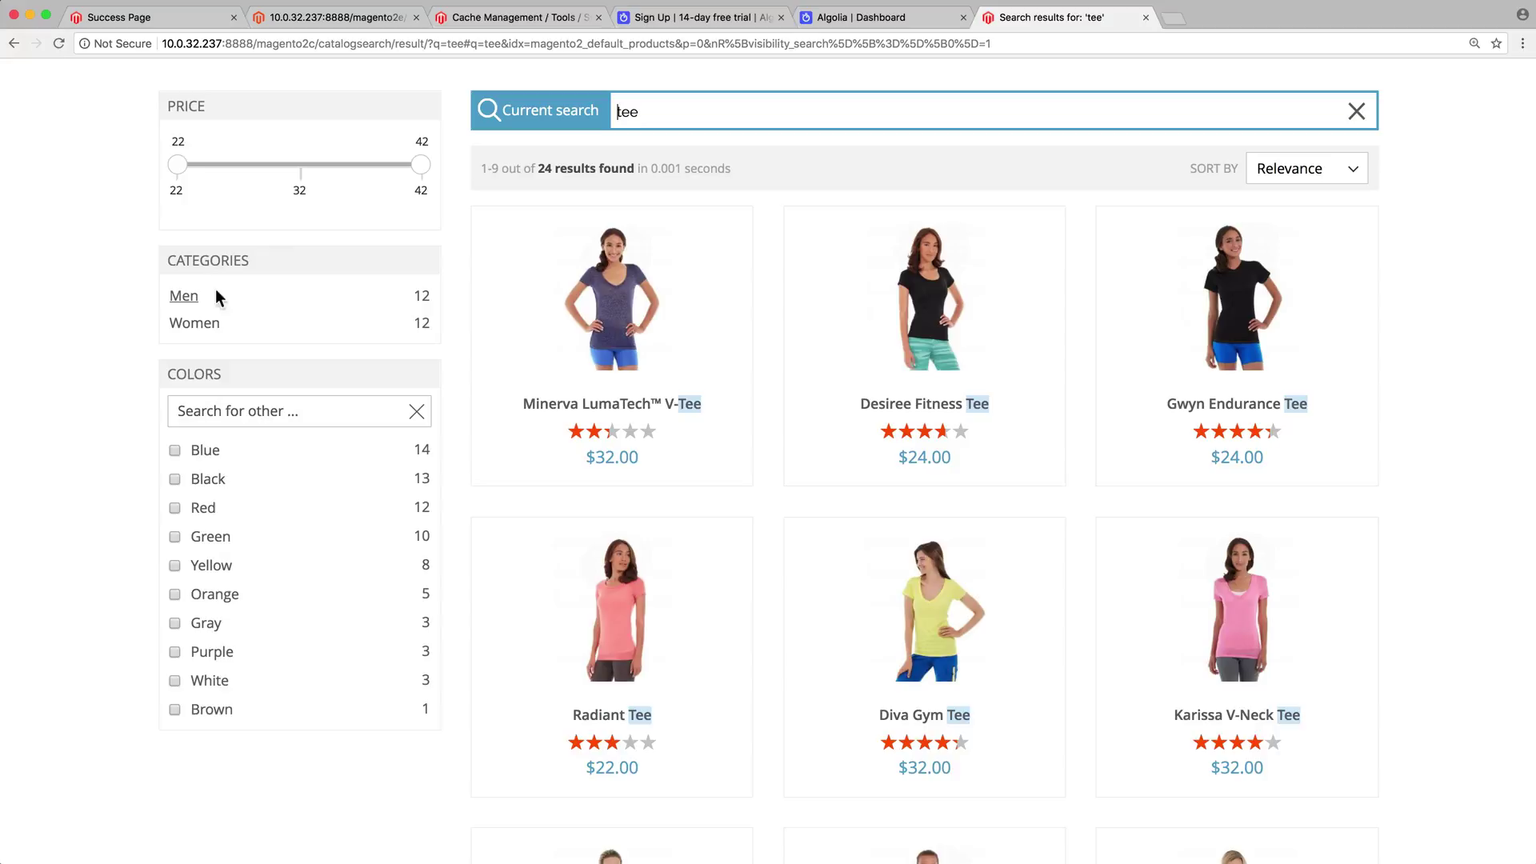
click(184, 296)
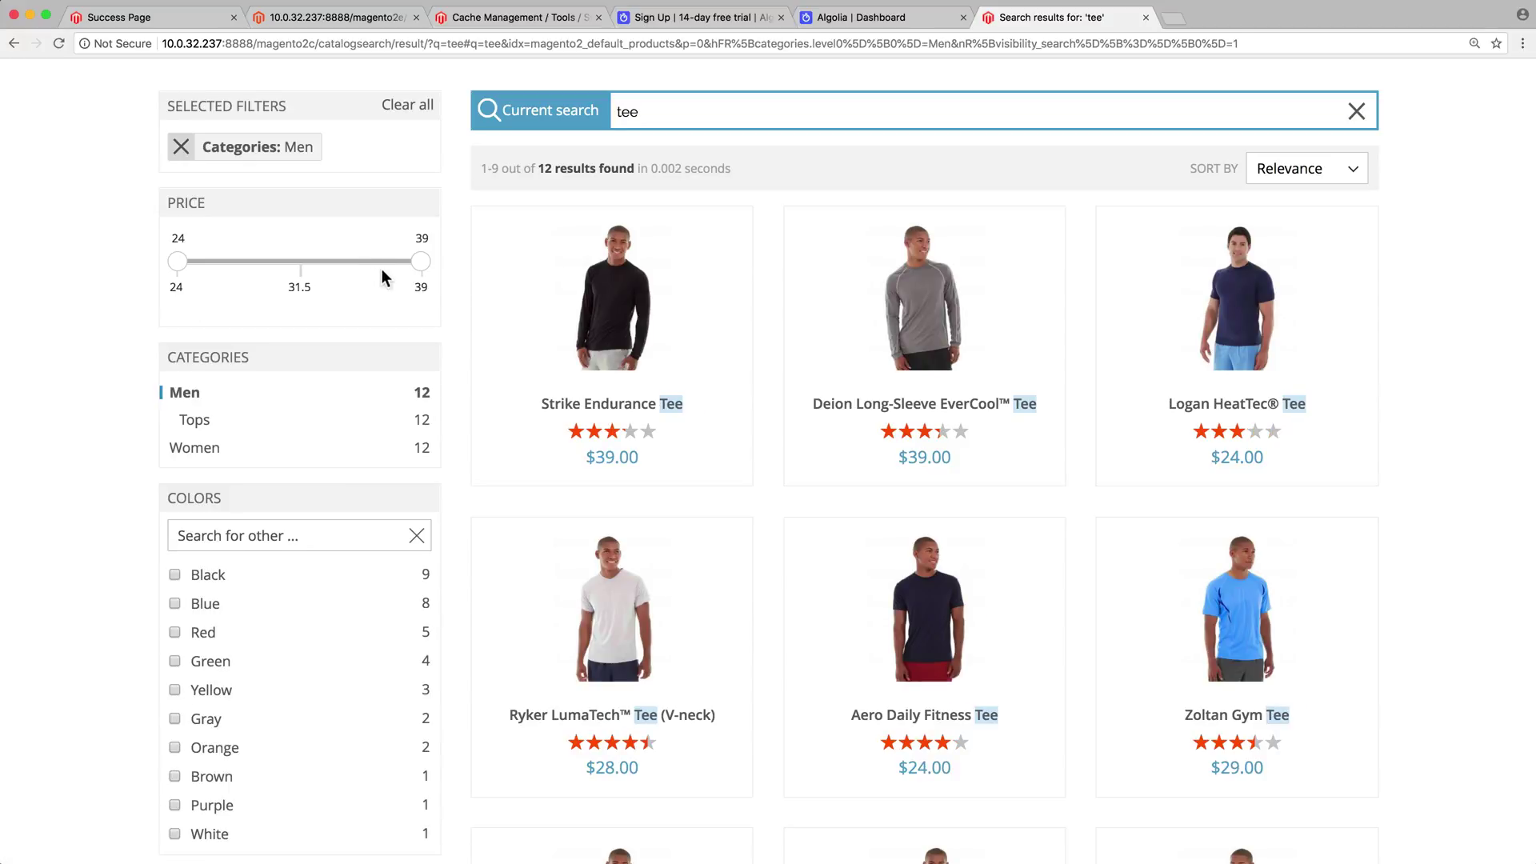
drag(421, 268, 243, 270)
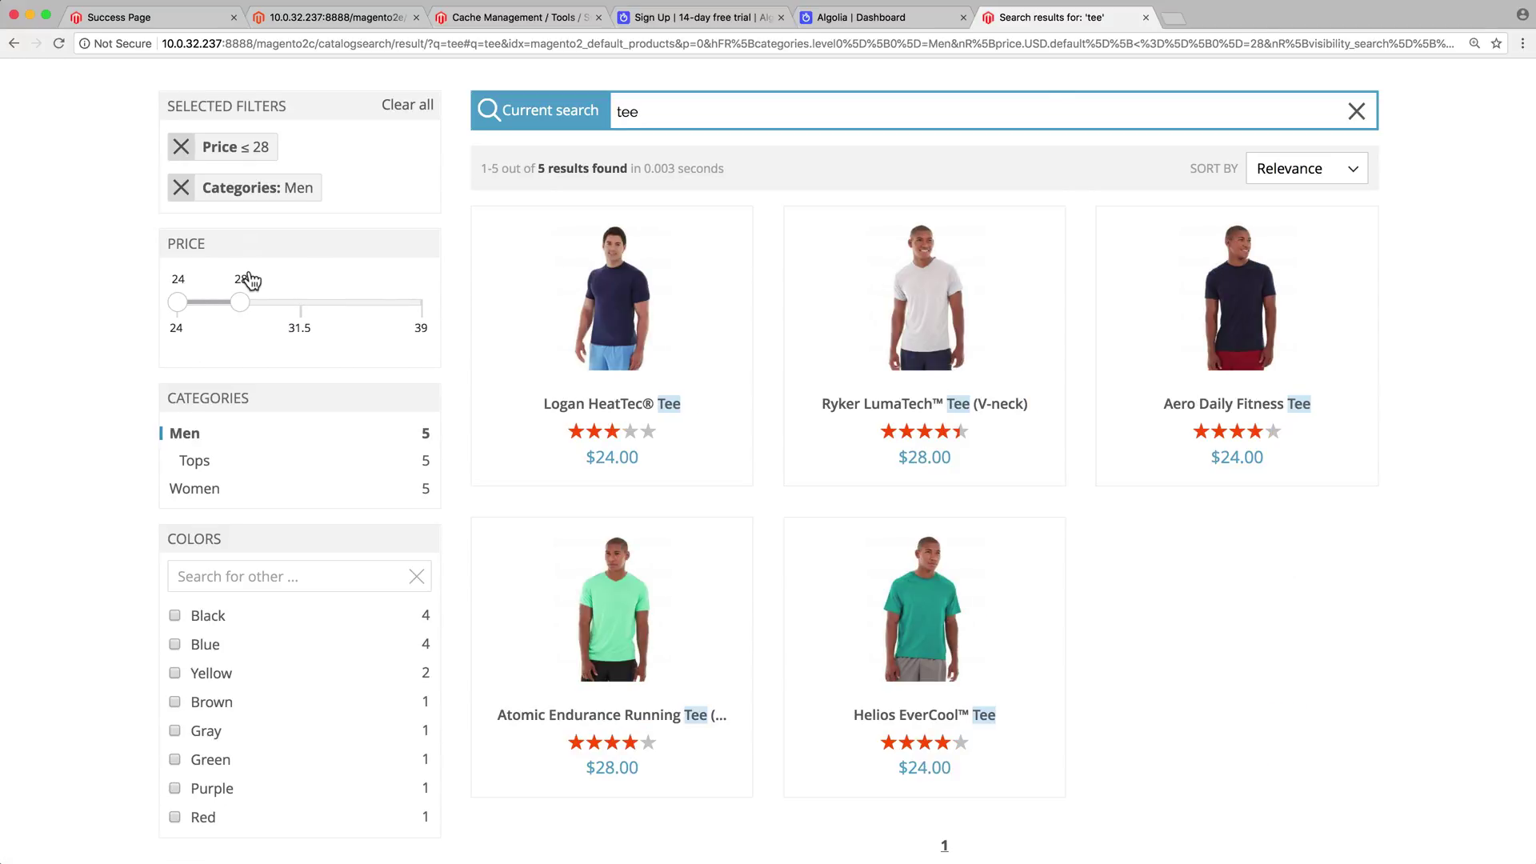